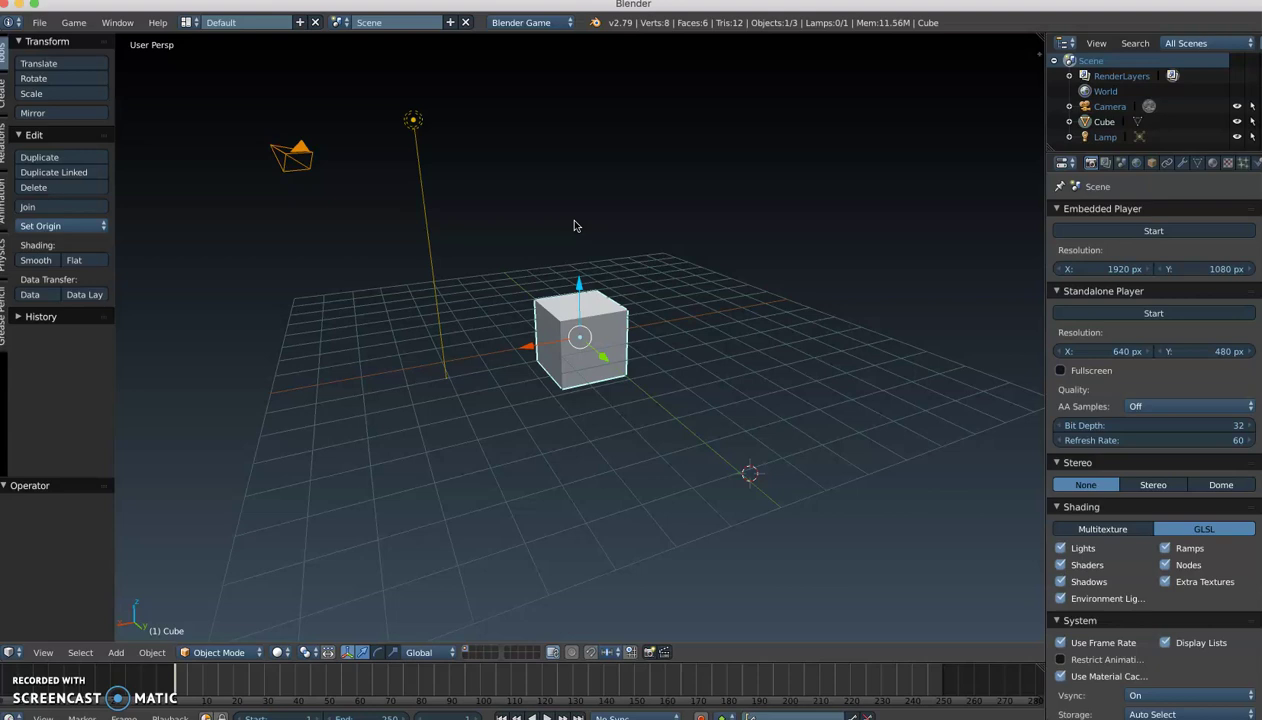
Select the original cube and delete it.
right_click(684, 290)
right_click(689, 343)
right_click(668, 345)
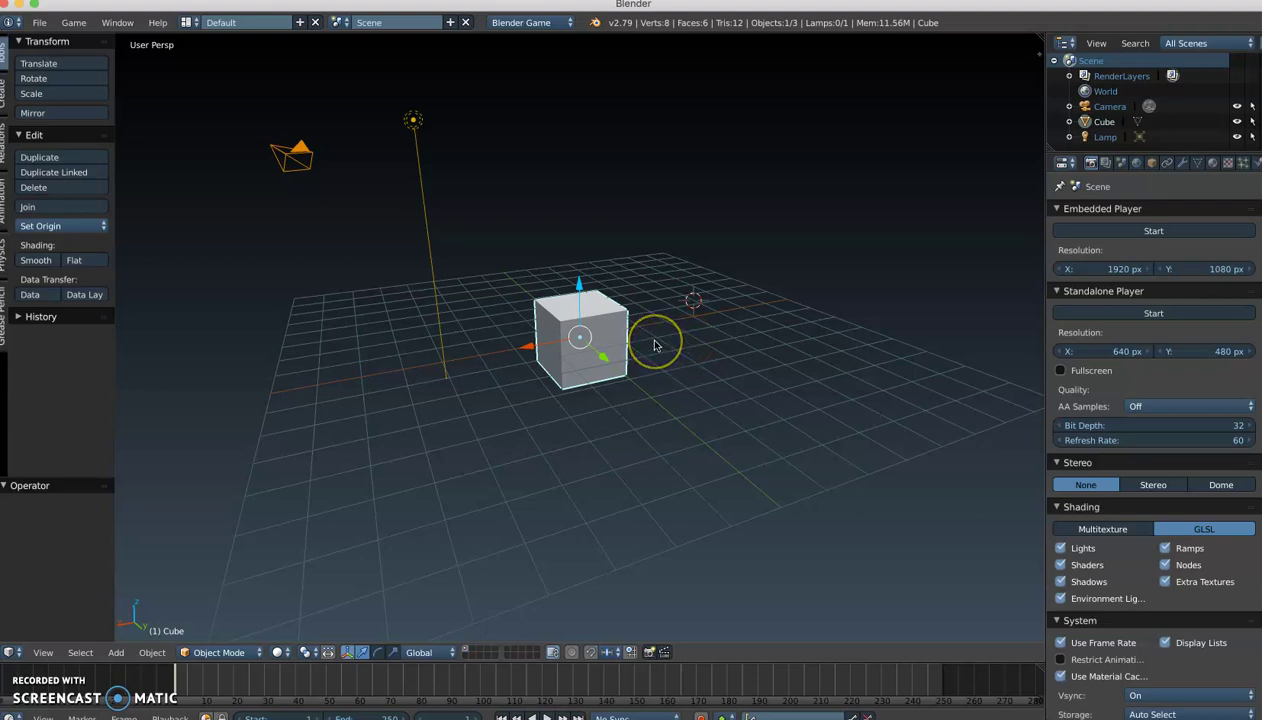
key(x)
click(649, 344)
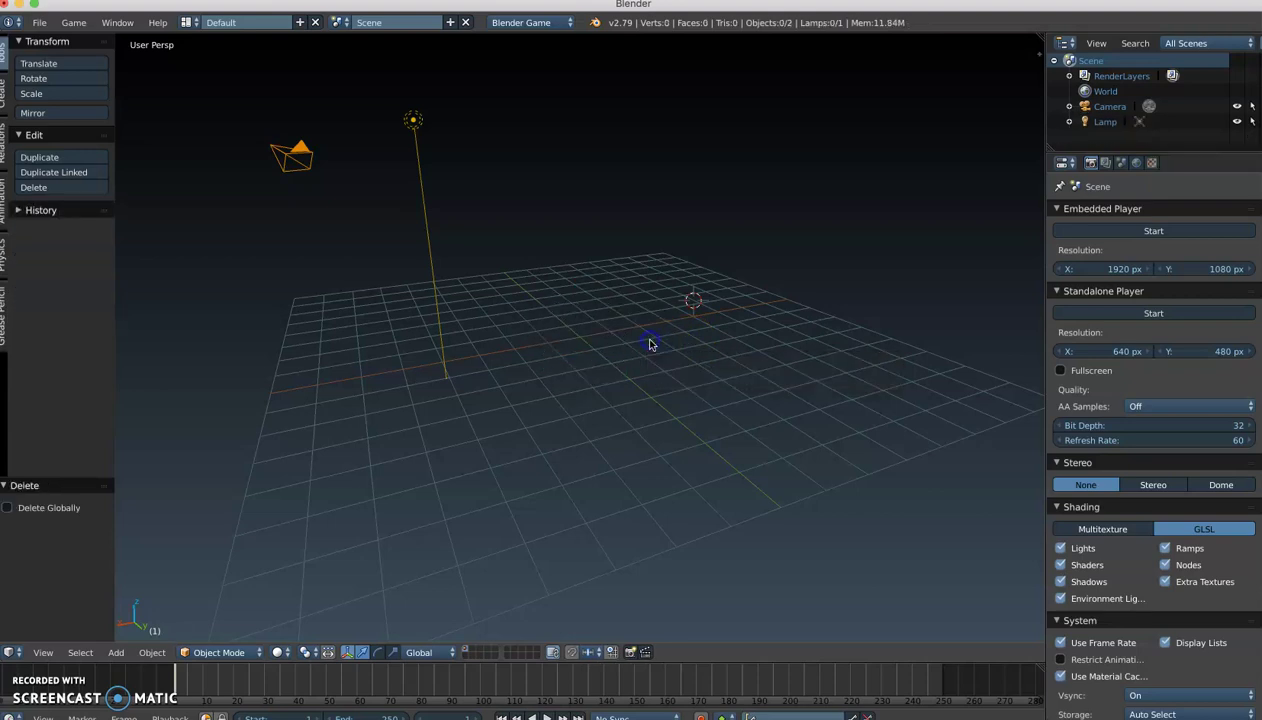
Add a new mesh cube at the 3D cursor and raise it 1.207 units along Z.
click(578, 343)
key(shift+a)
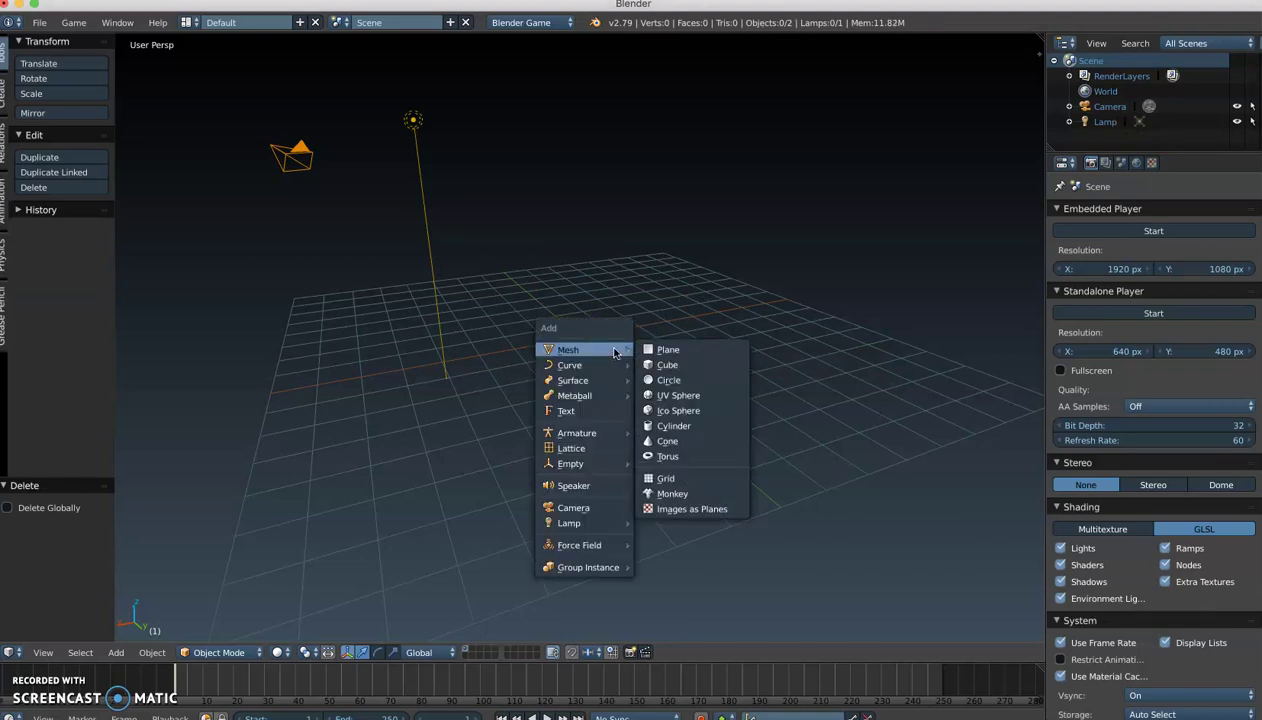
click(620, 349)
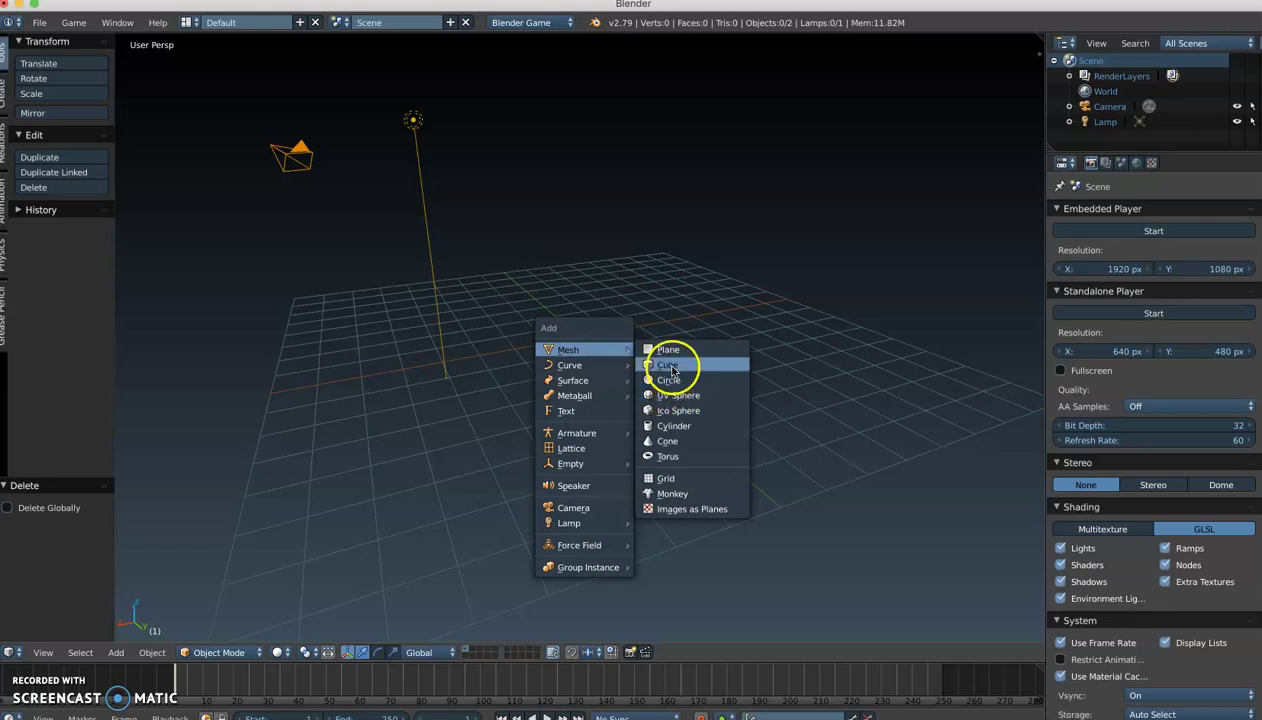
click(672, 366)
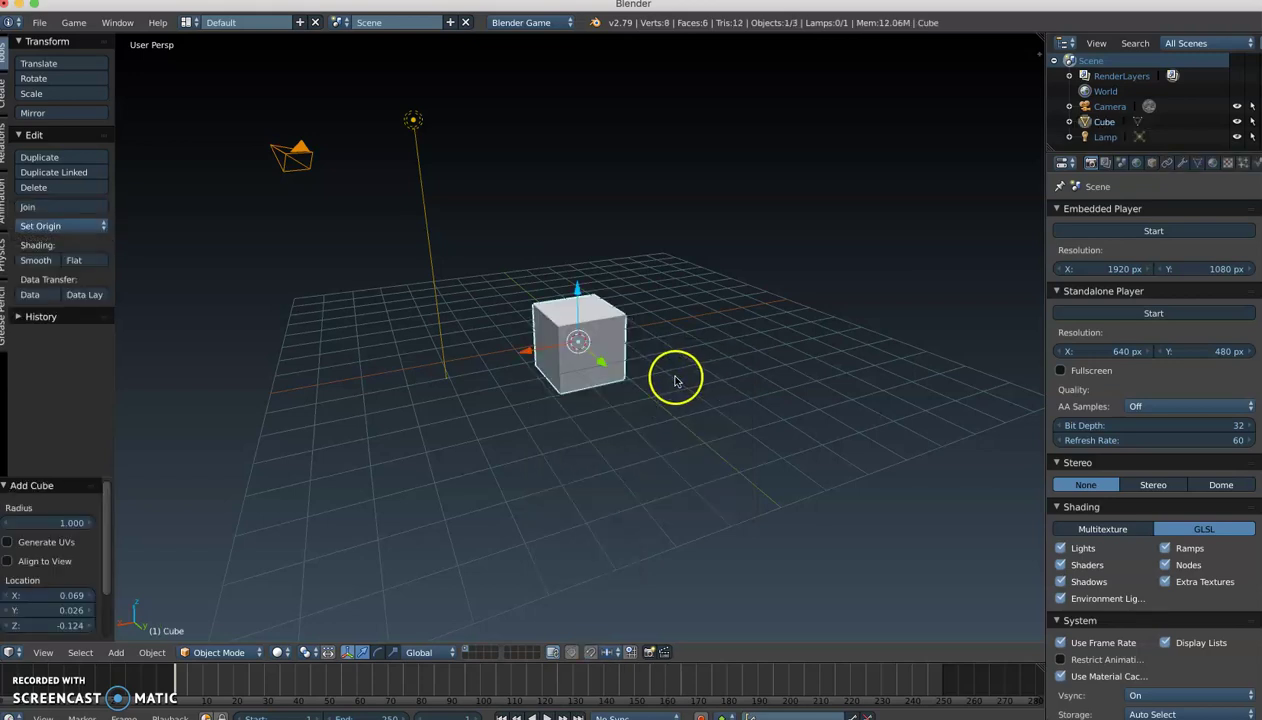
drag(579, 290, 578, 248)
middle_drag(600, 380, 733, 400)
scroll(600, 385, up, 3)
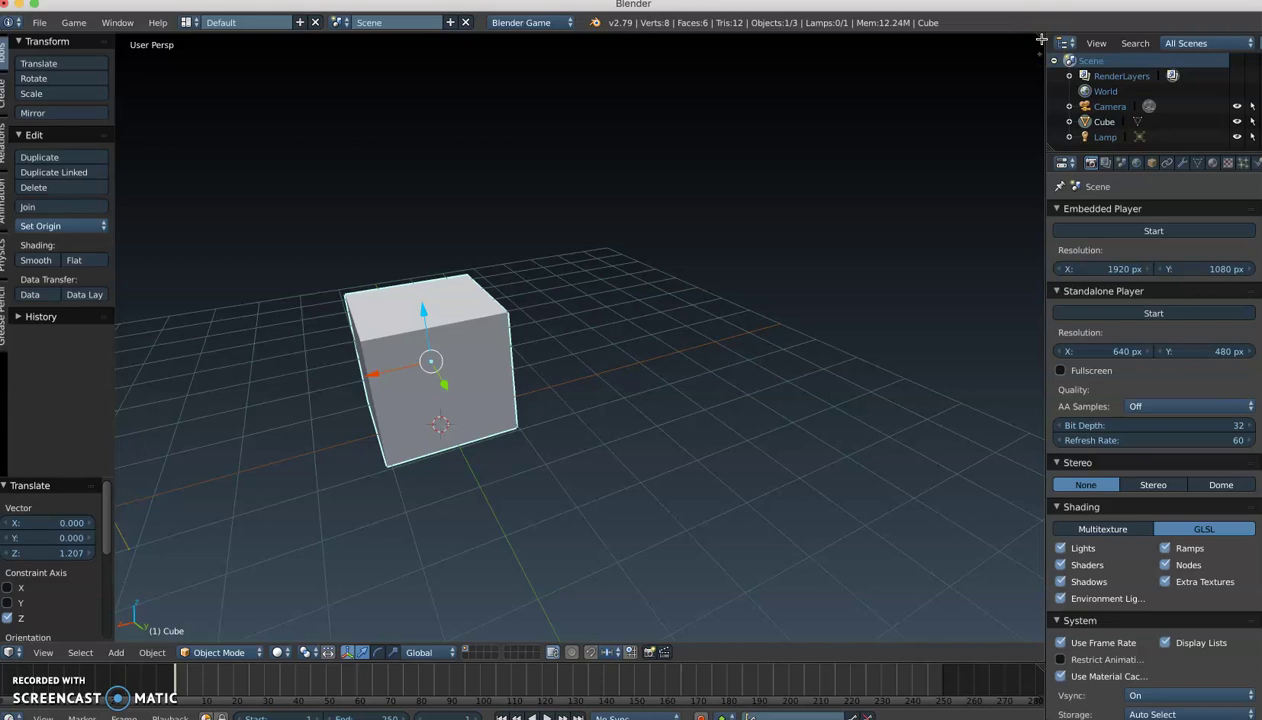
Split the 3D view in two and turn the right-hand area into a UV/Image Editor.
drag(1041, 39, 543, 44)
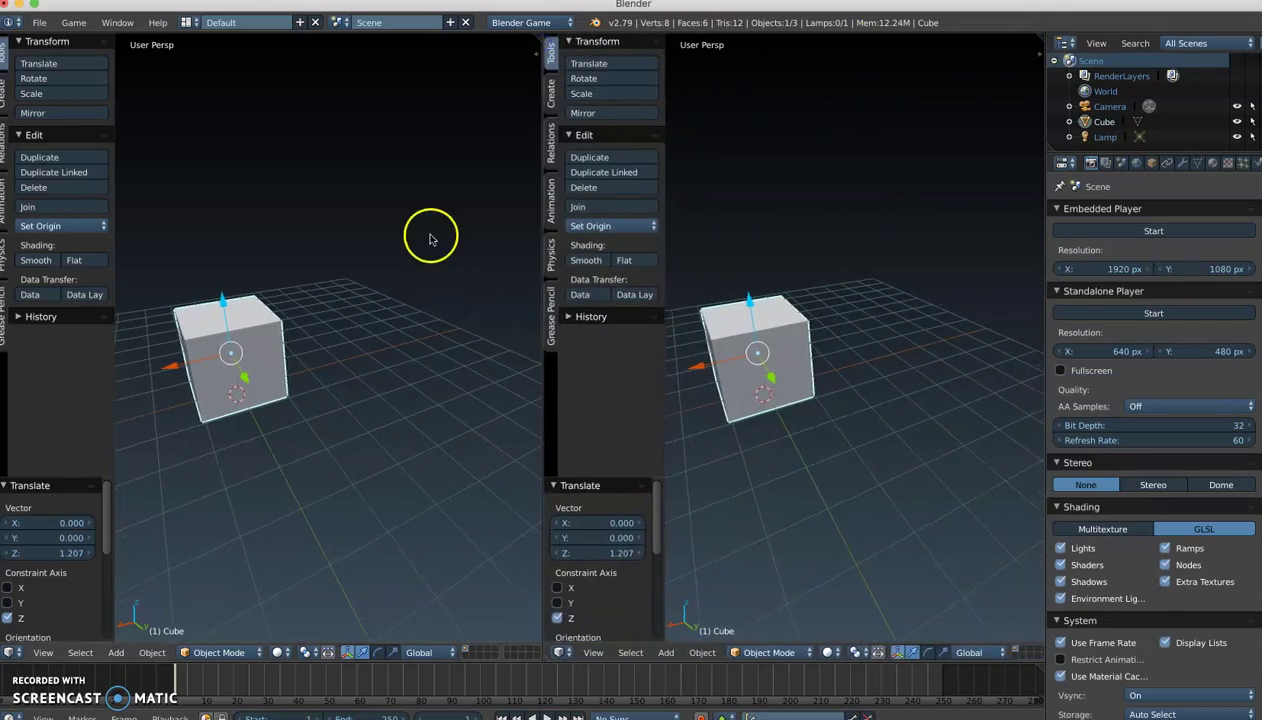
shift+middle_drag(321, 352, 428, 380)
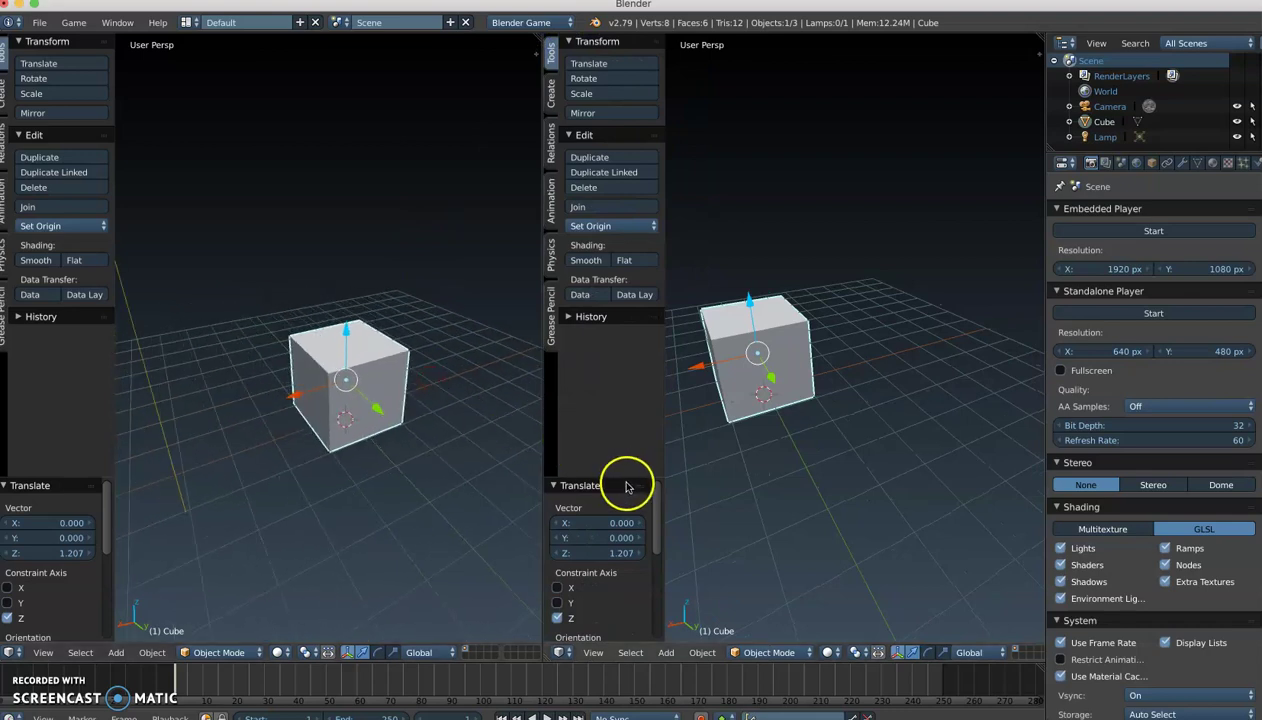
click(561, 653)
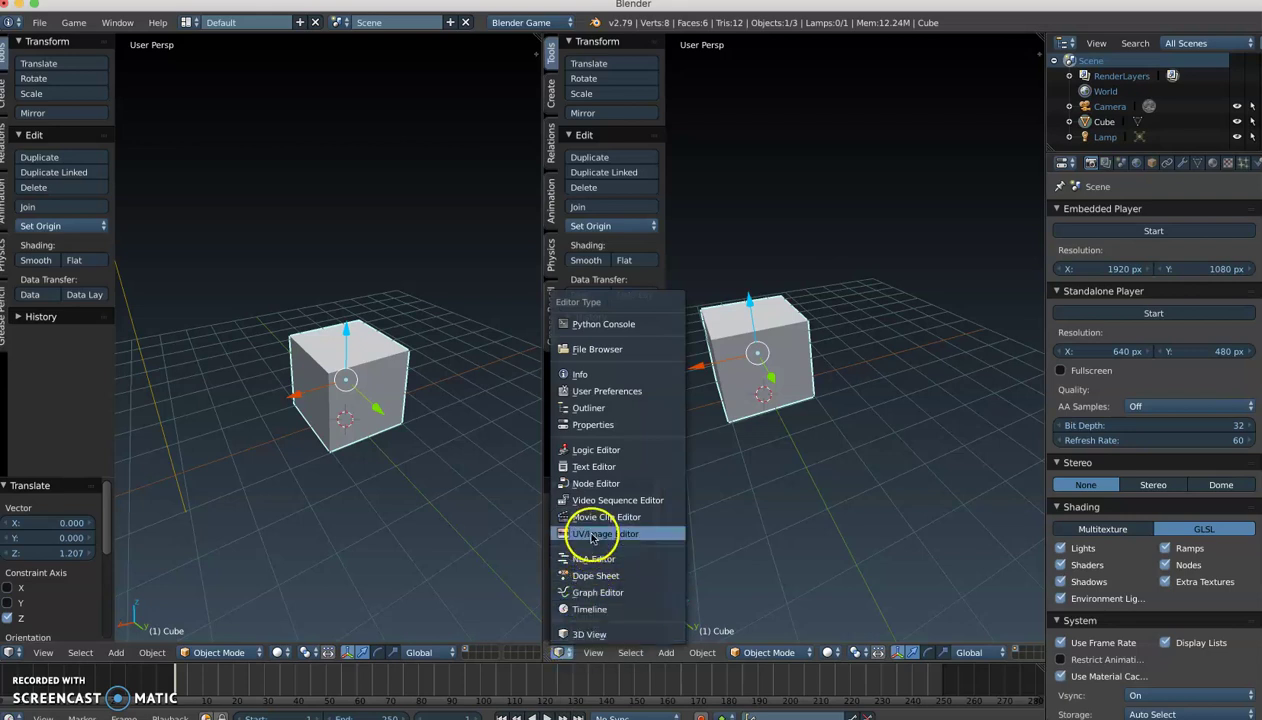
click(586, 533)
scroll(816, 364, up, 6)
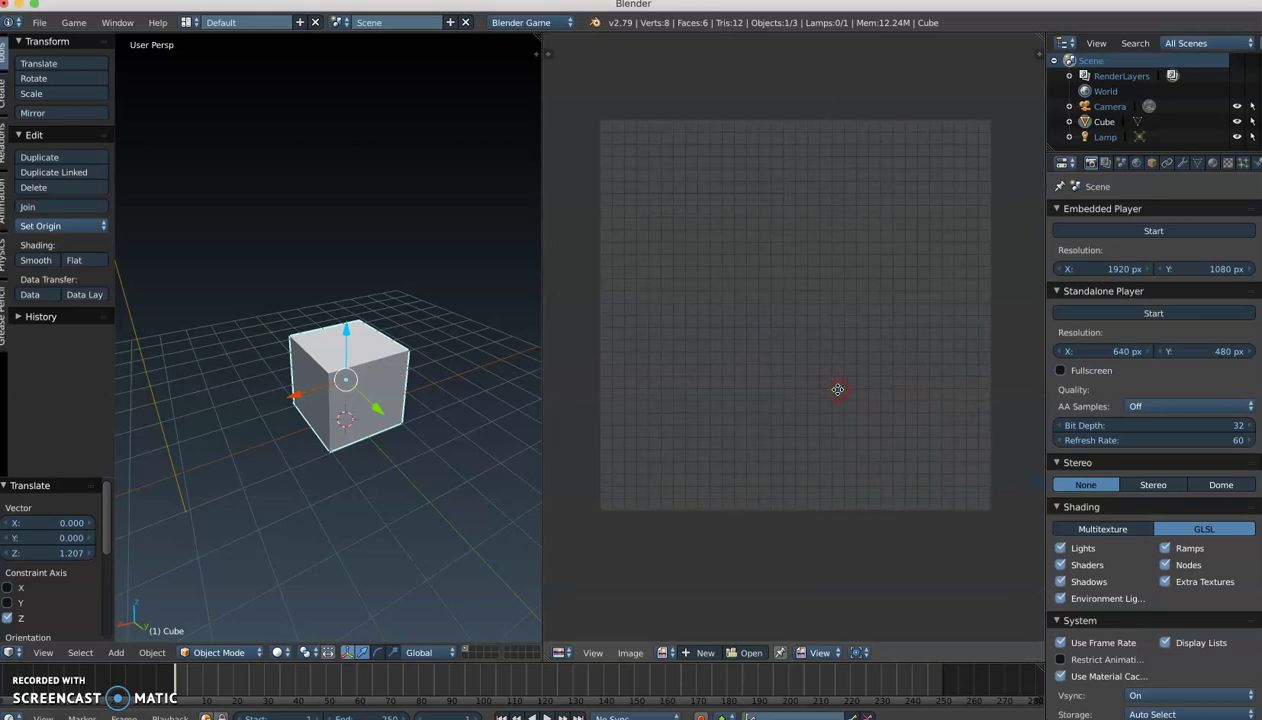
scroll(837, 390, down, 2)
click(825, 385)
click(345, 395)
scroll(344, 392, up, 3)
scroll(343, 390, down, 2)
Put the cube in Edit Mode, select all its geometry and Unwrap it into UVs.
scroll(400, 390, up, 2)
click(440, 397)
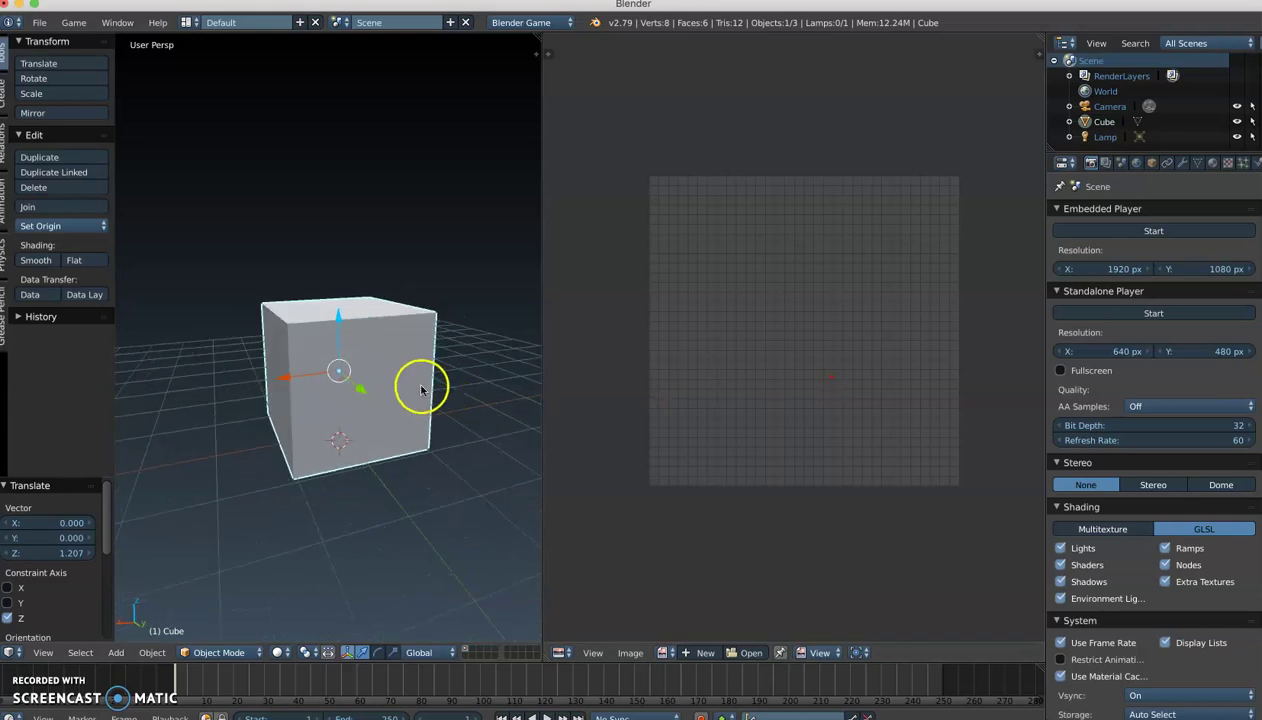
key(ctrl+Tab)
click(520, 390)
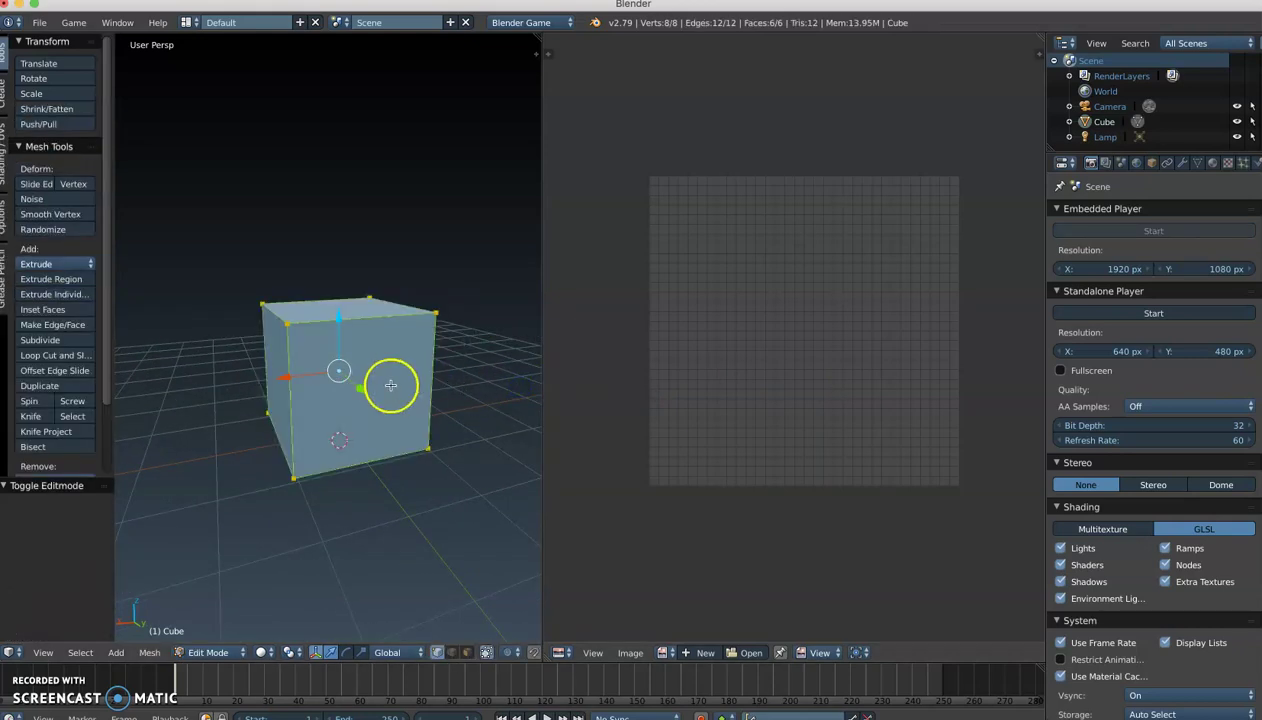
middle_drag(386, 383, 396, 391)
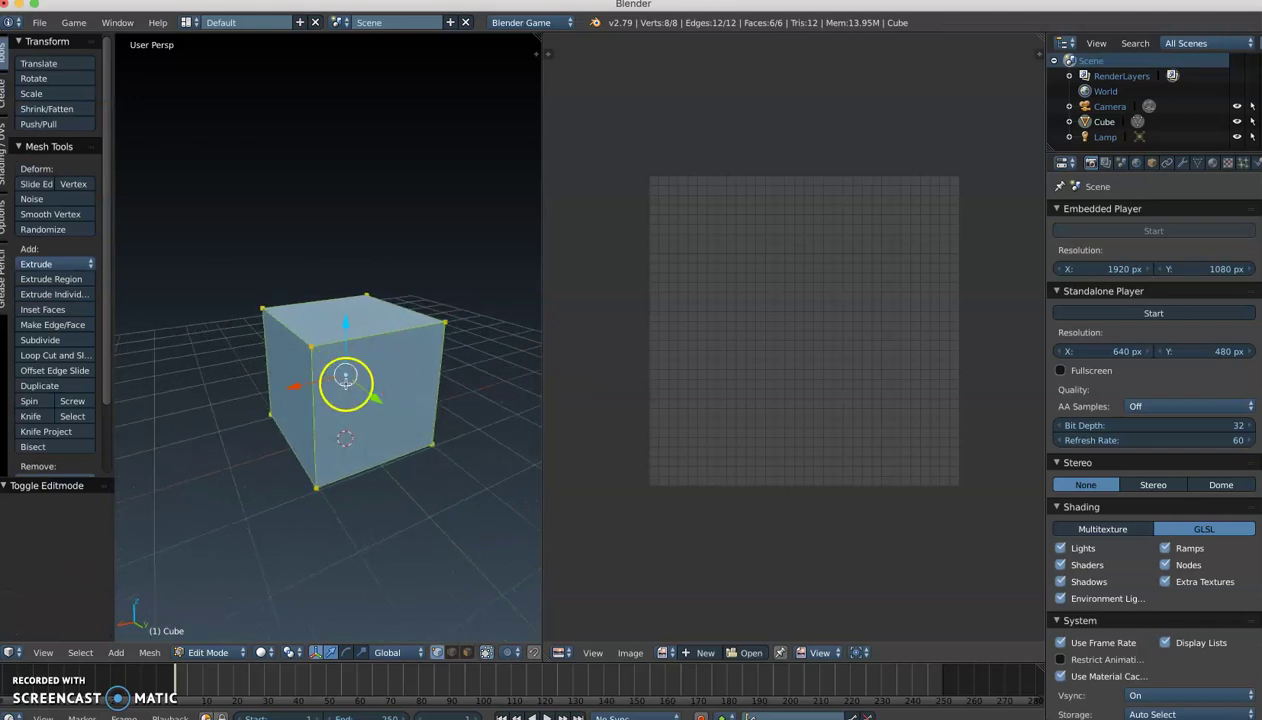
key(a)
key(a)
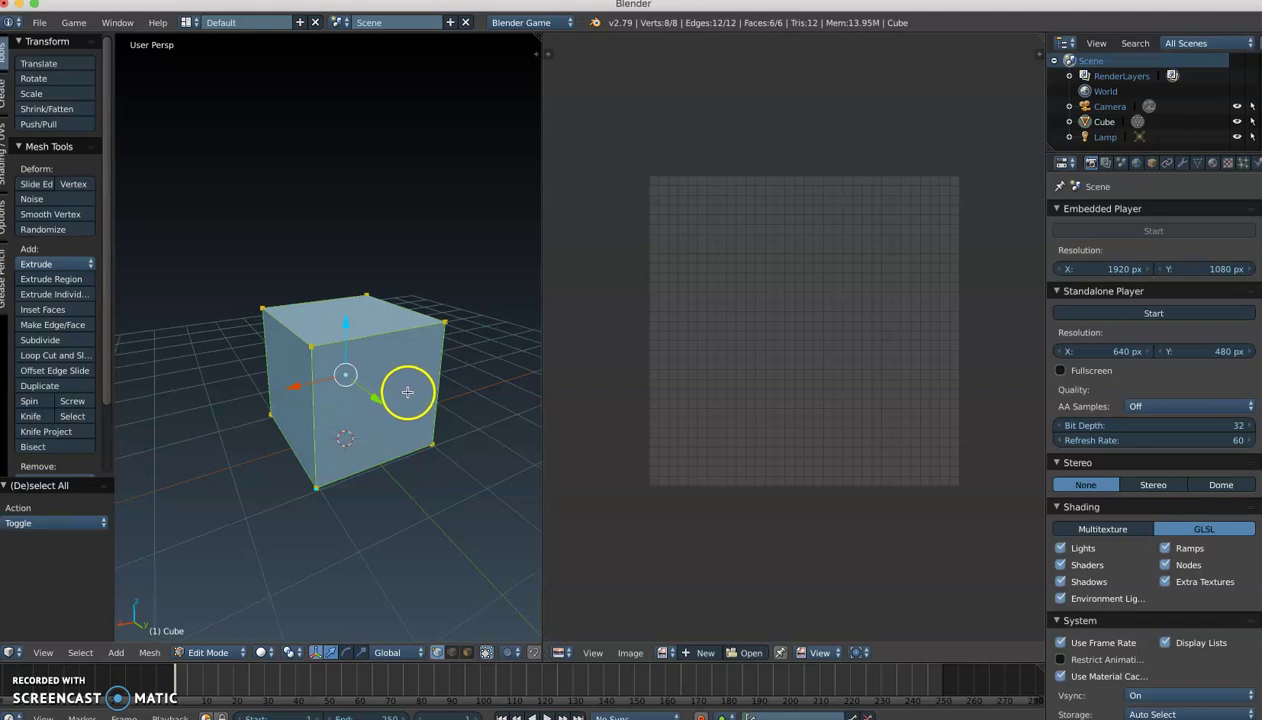
key(a)
key(a)
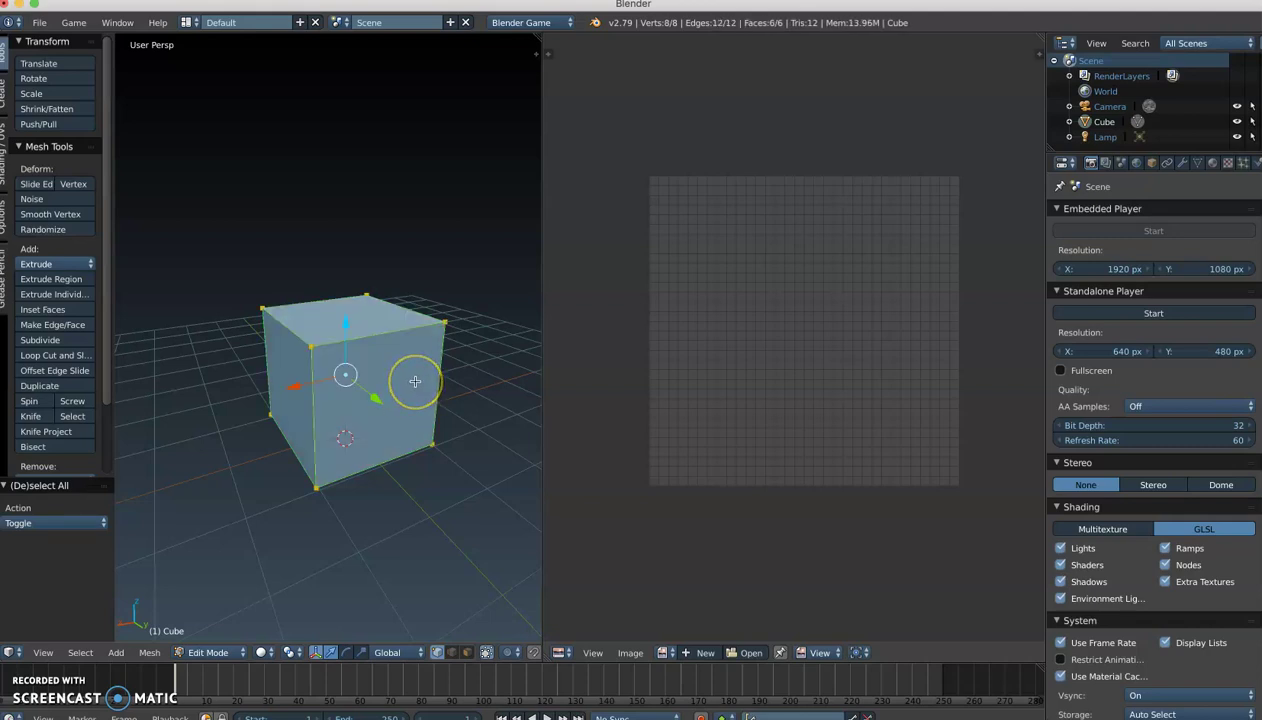
key(u)
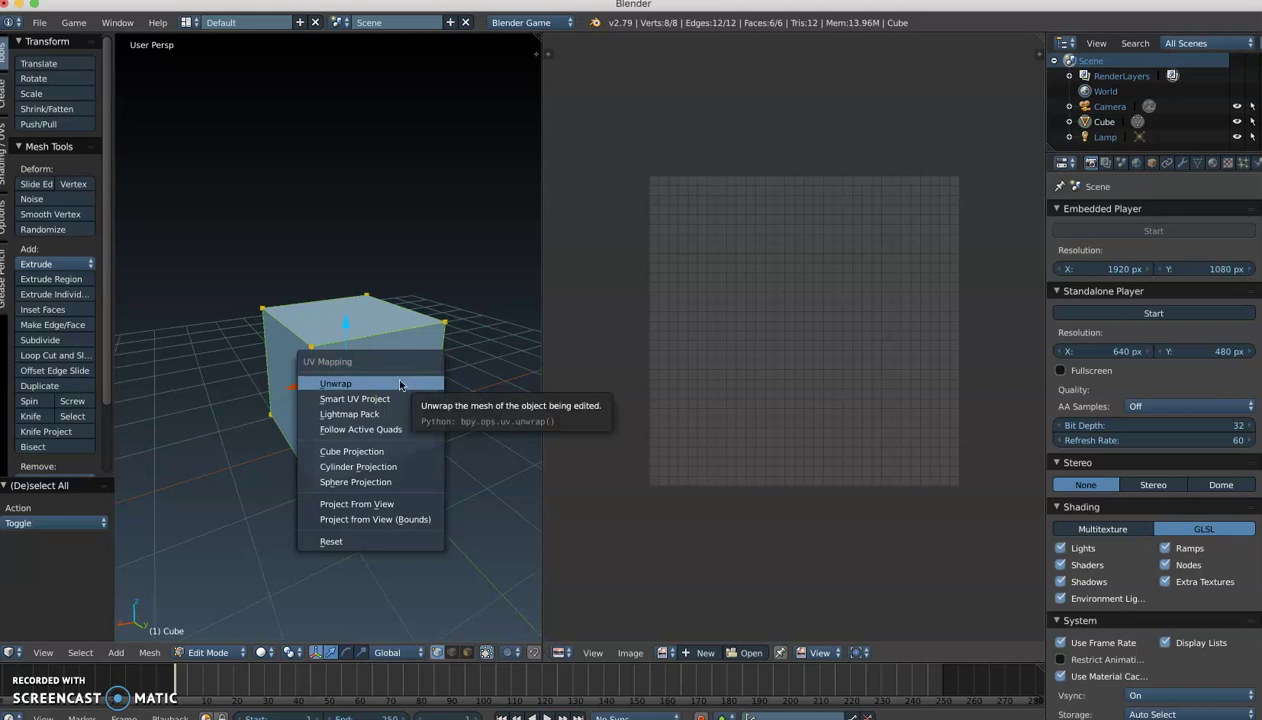
click(400, 384)
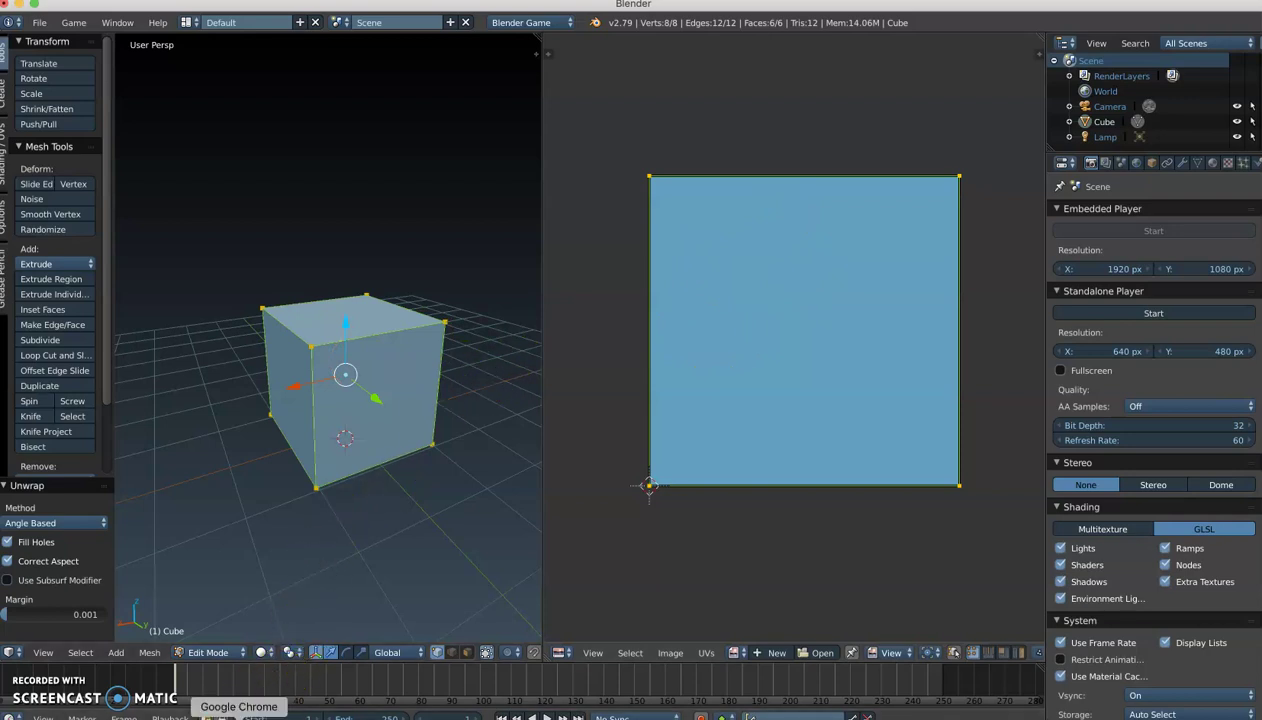
click(238, 713)
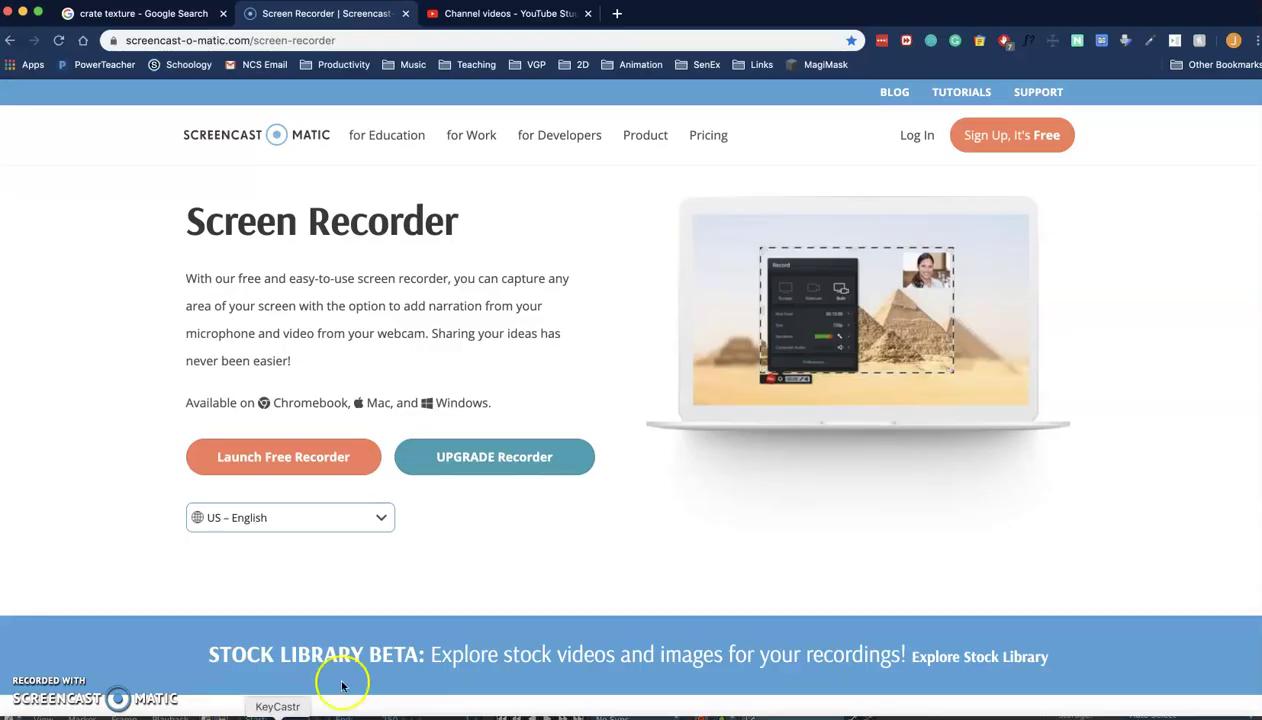
click(195, 16)
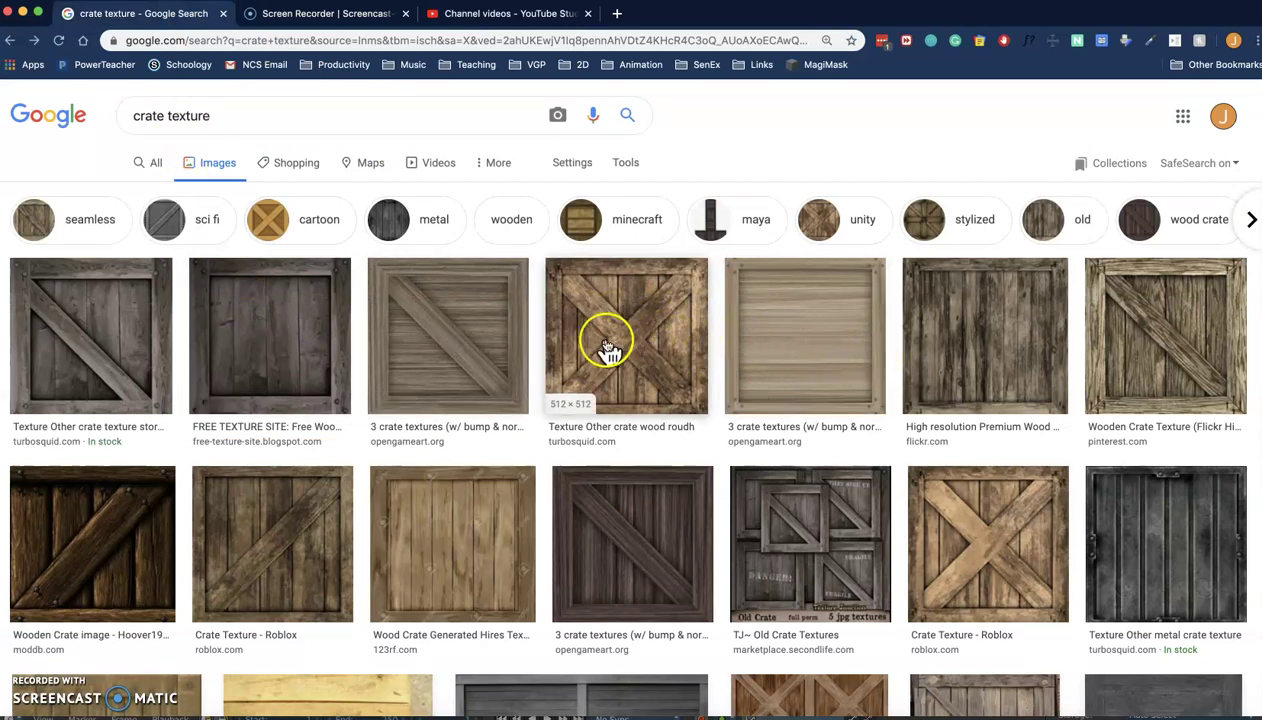
scroll(580, 355, down, 15)
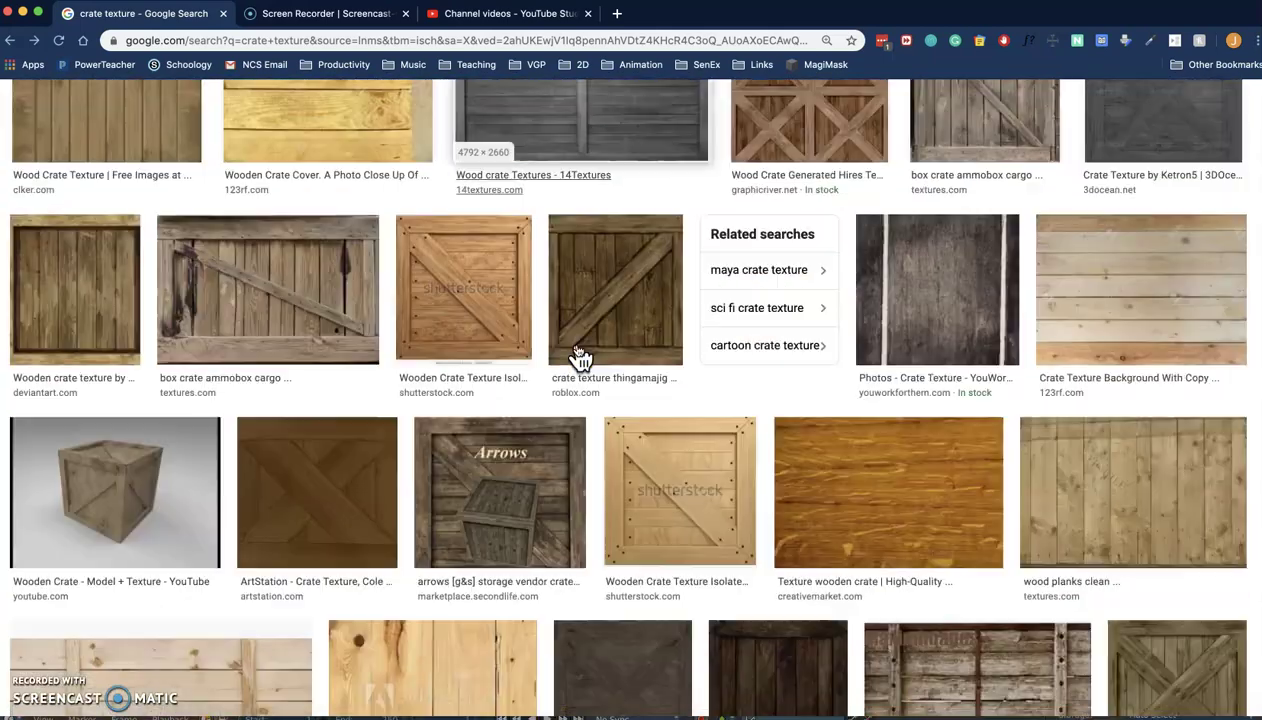
scroll(578, 357, up, 15)
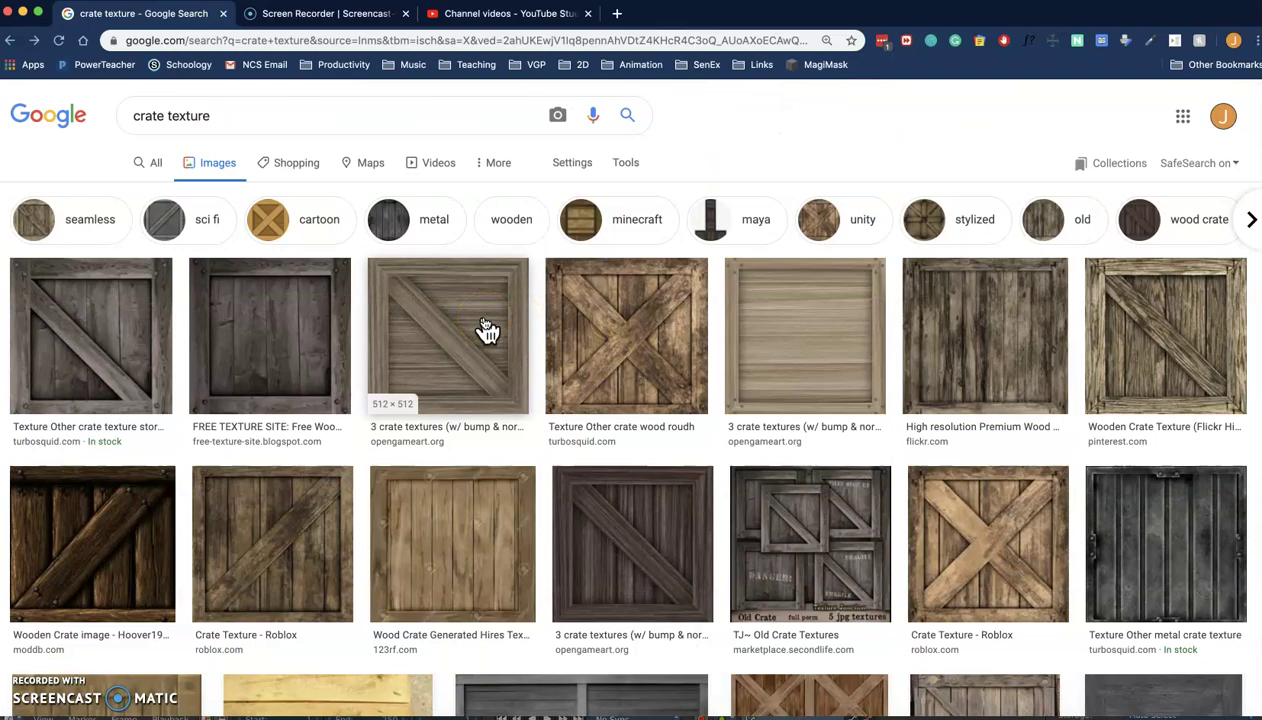
key(super+Tab)
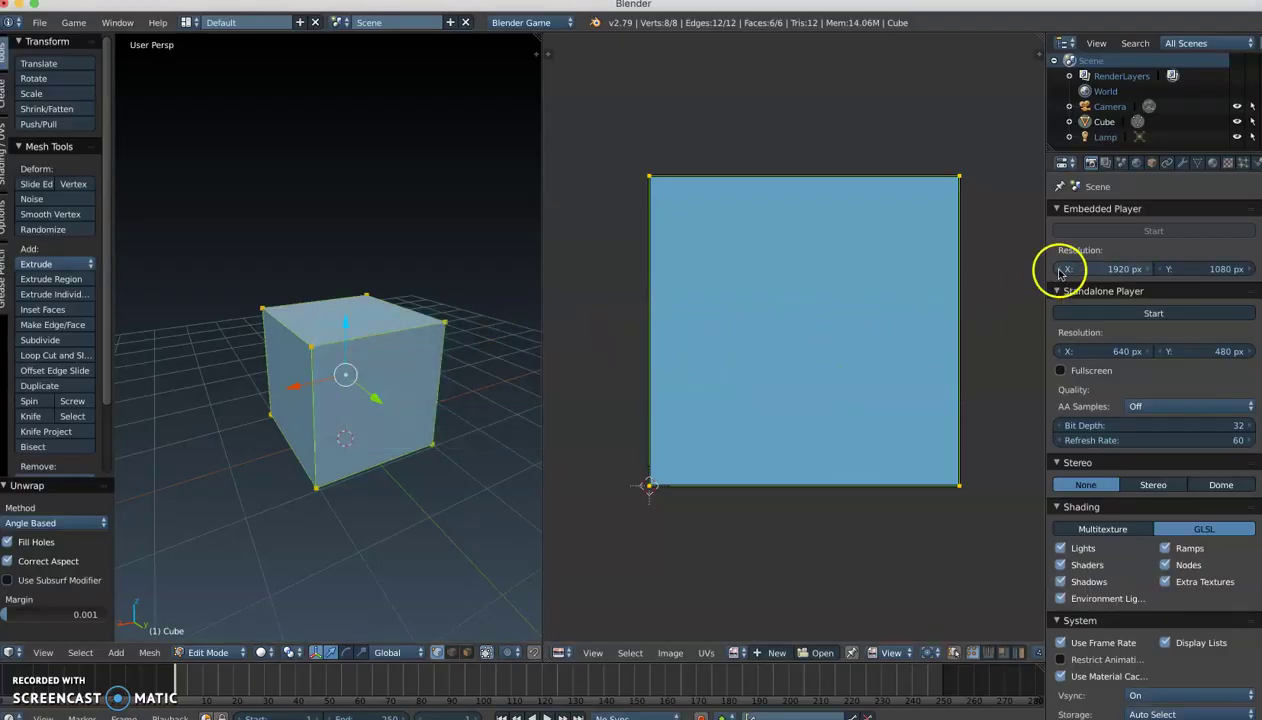
Create a new material on the cube and rename it from Material.001 to CrateMat.
drag(1046, 252, 1012, 256)
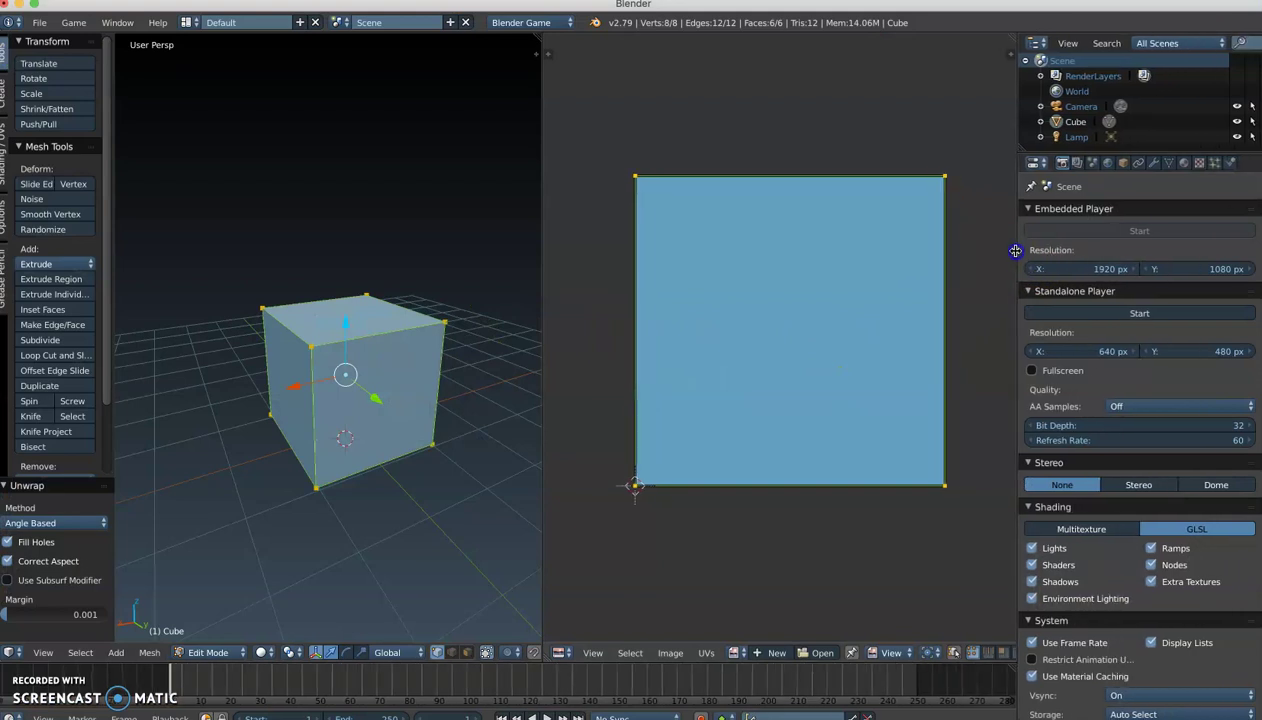
click(1178, 164)
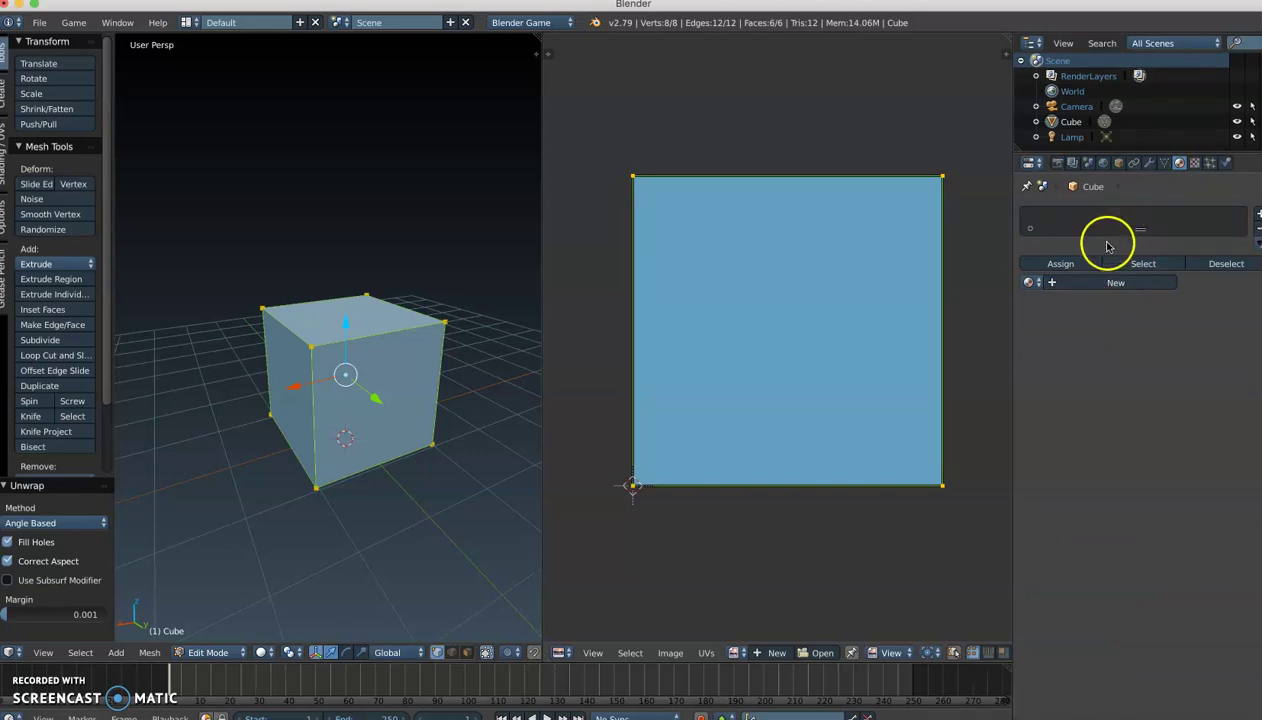
drag(1140, 230, 1141, 263)
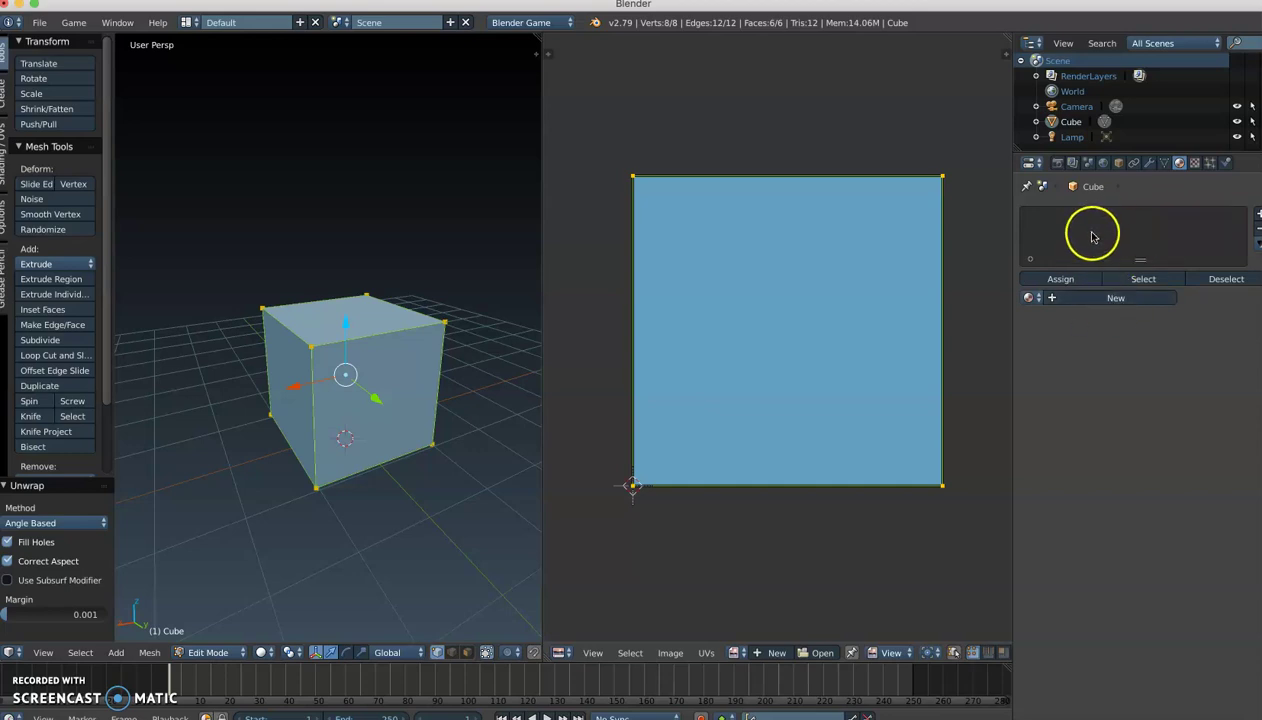
click(1092, 297)
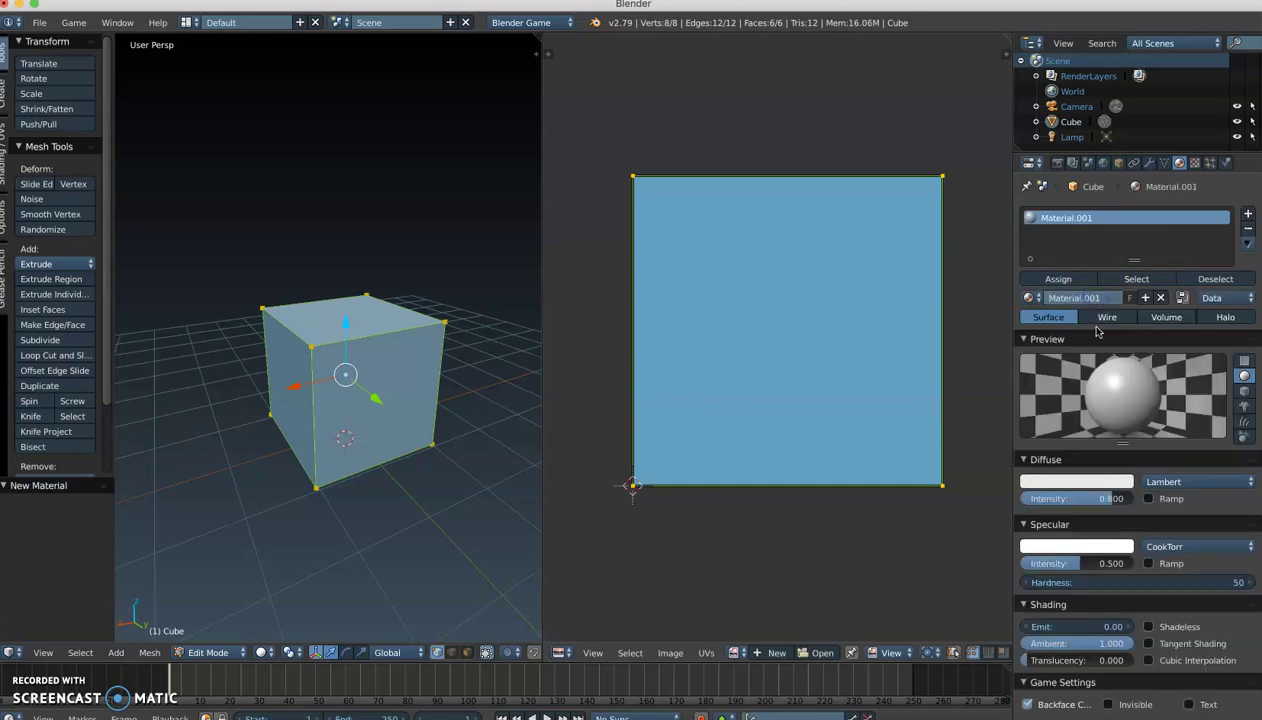
click(1093, 298)
text(CrateMat)
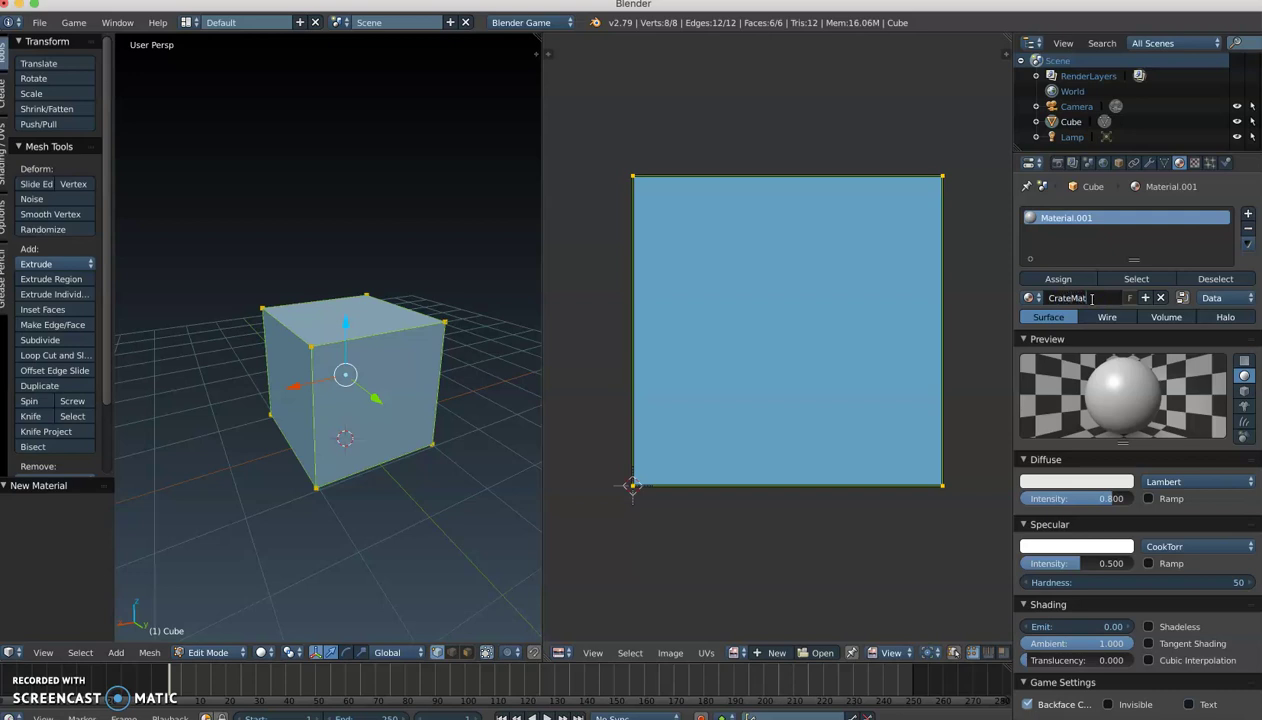
key(Return)
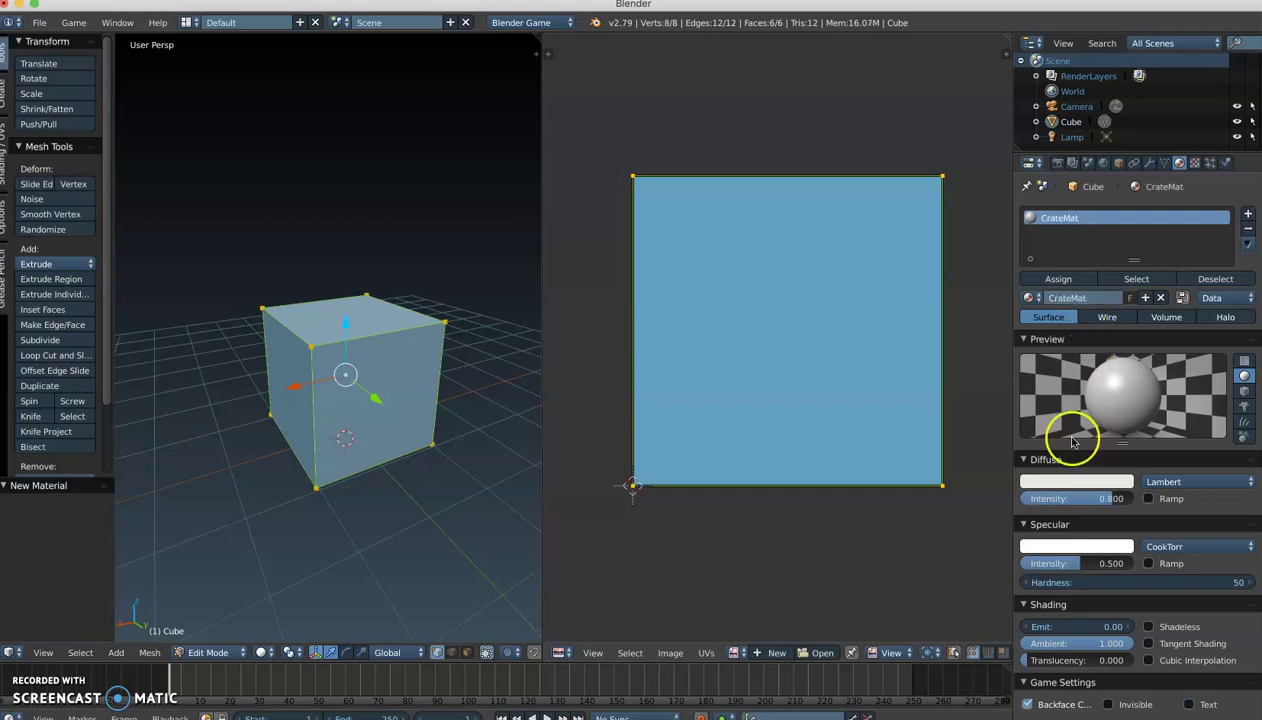
Add a new Image or Movie texture to CrateMat and rename it CrateTex.
click(1194, 163)
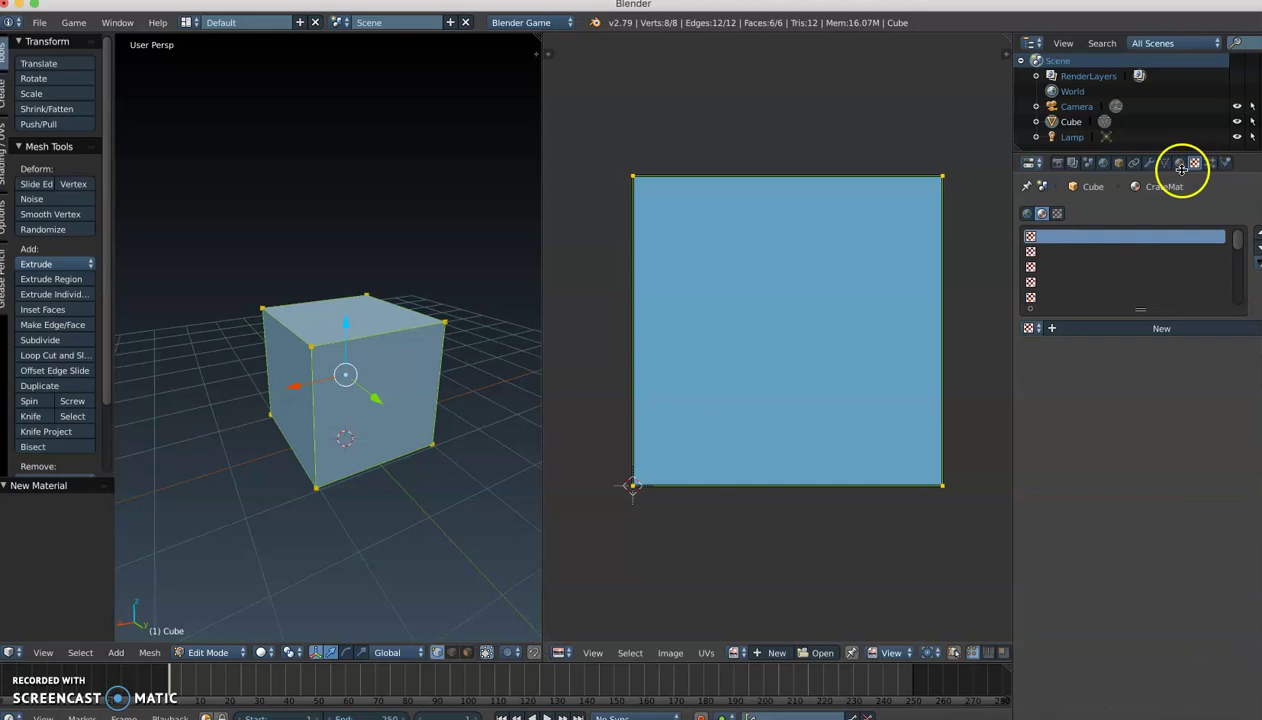
click(1145, 330)
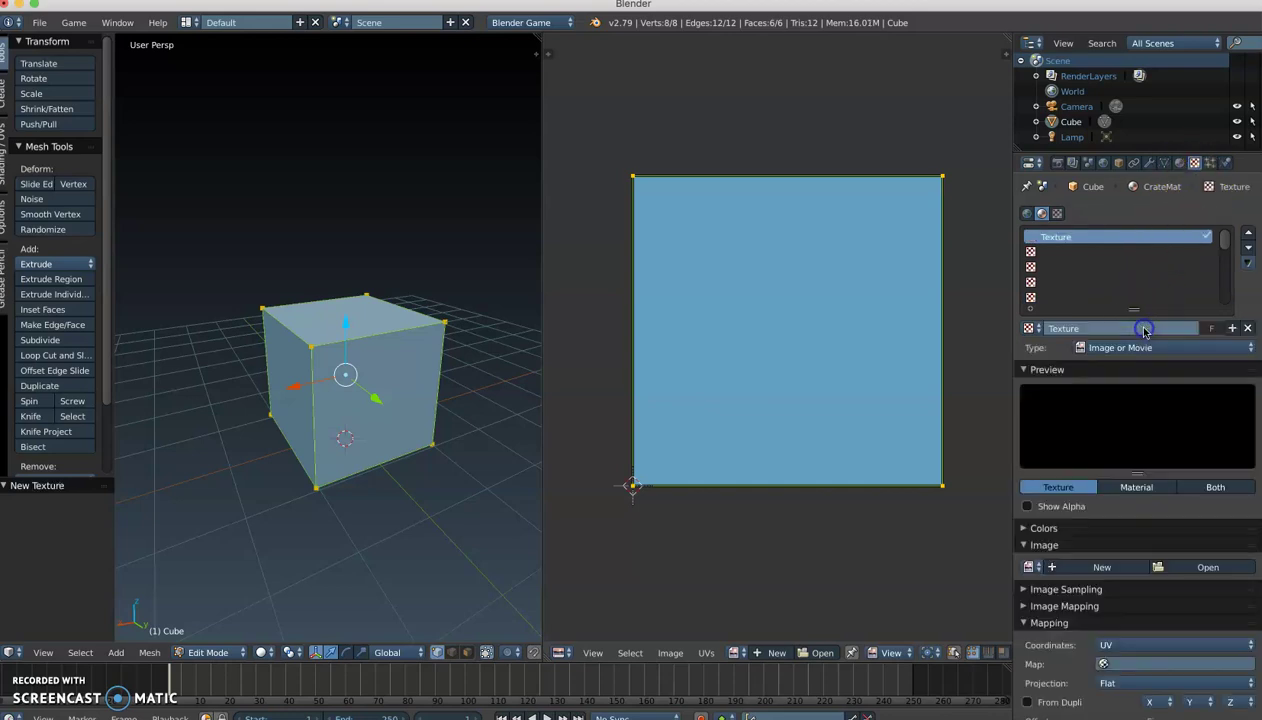
double_click(1058, 328)
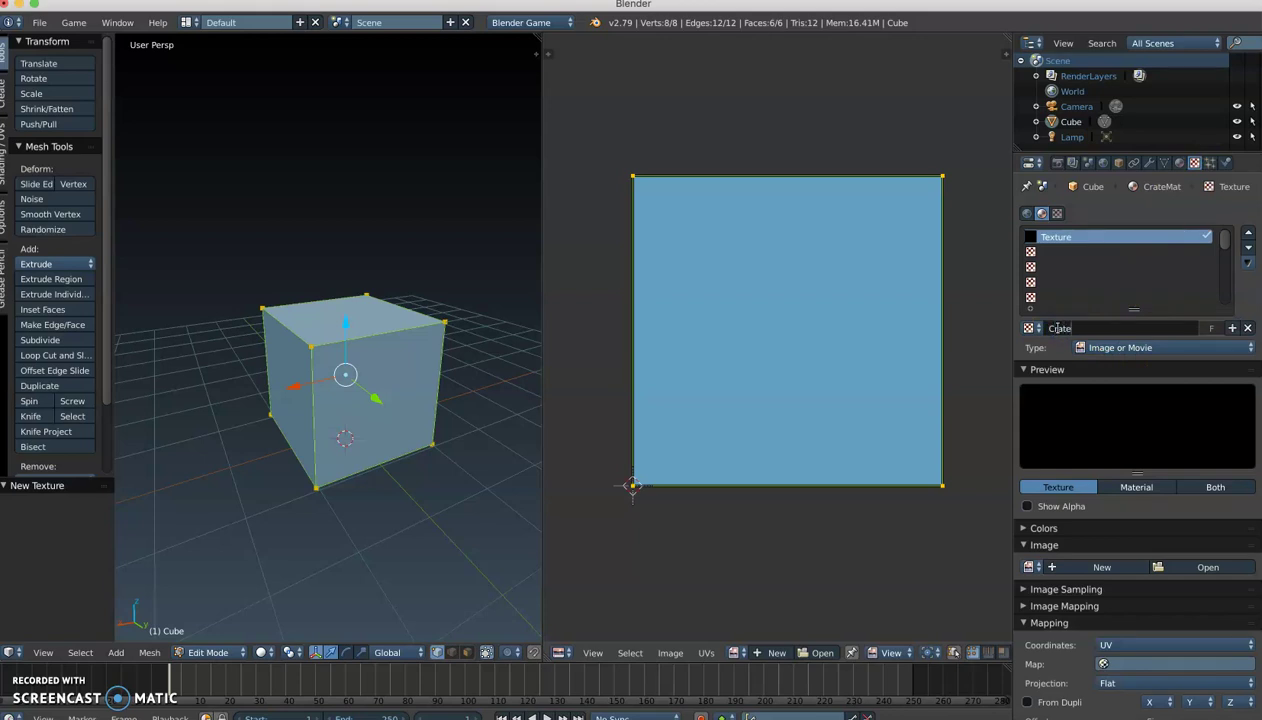
key(Return)
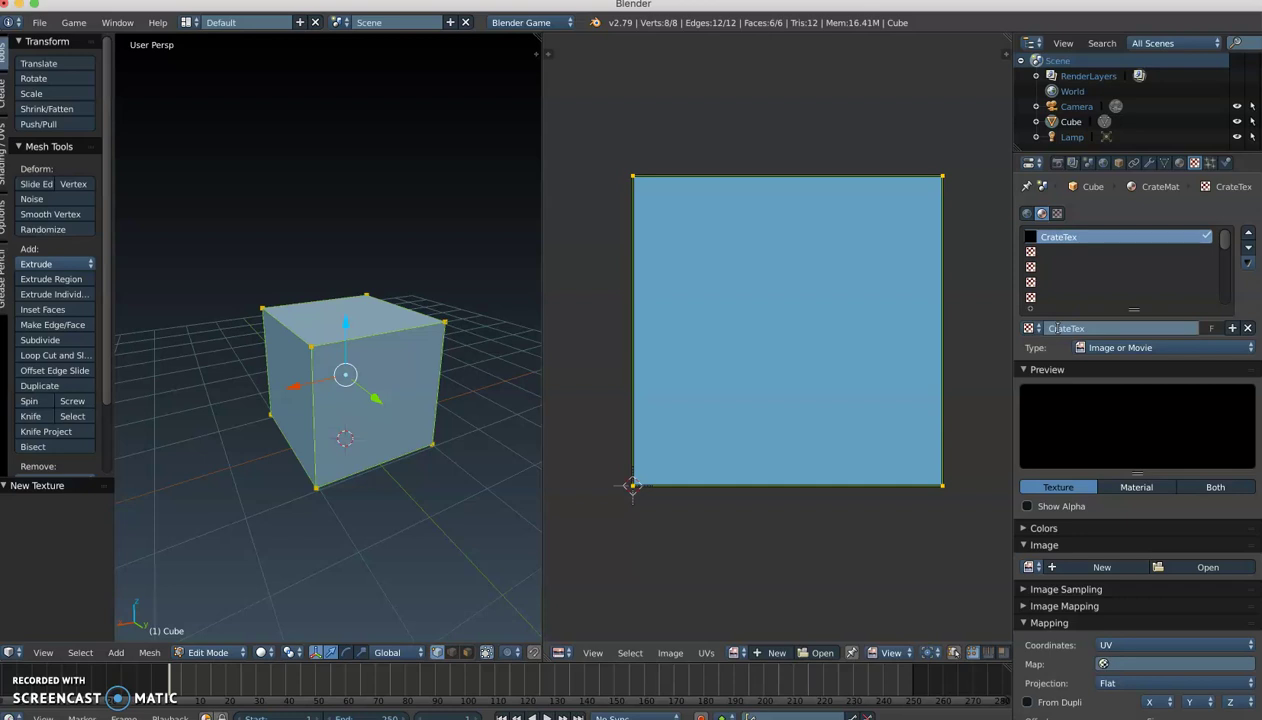
scroll(1118, 417, down, 5)
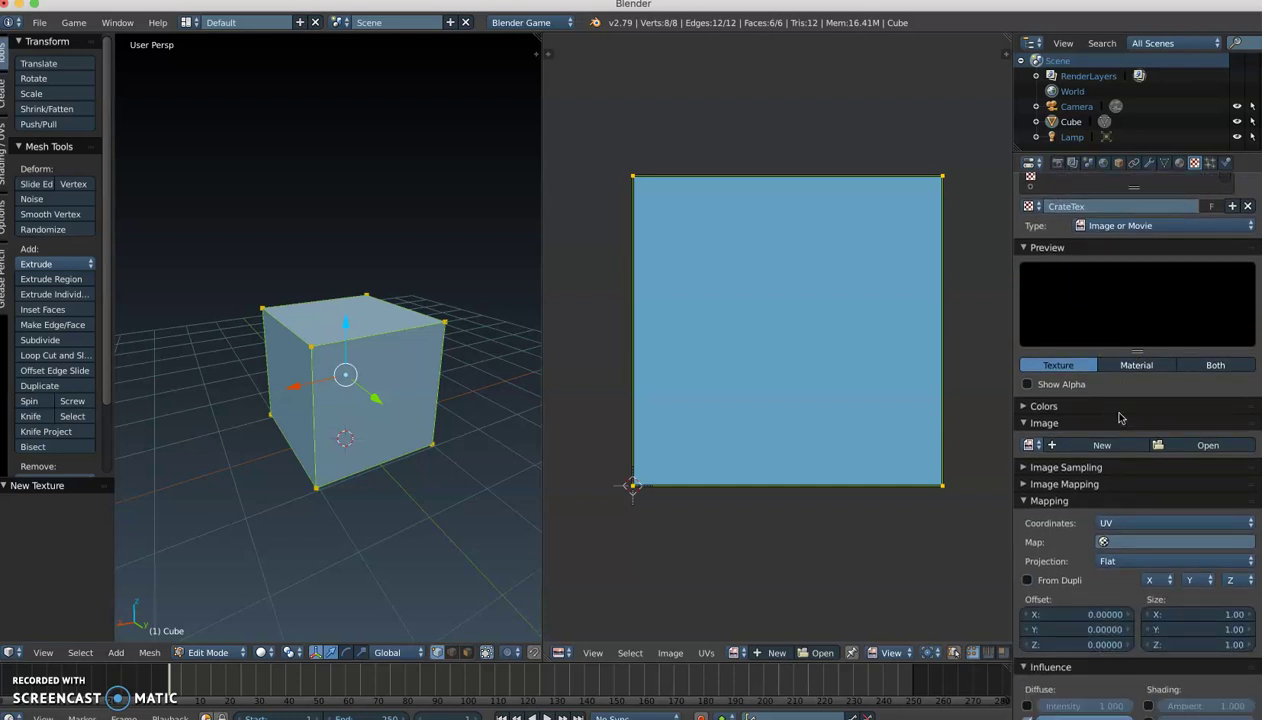
scroll(1113, 450, down, 1)
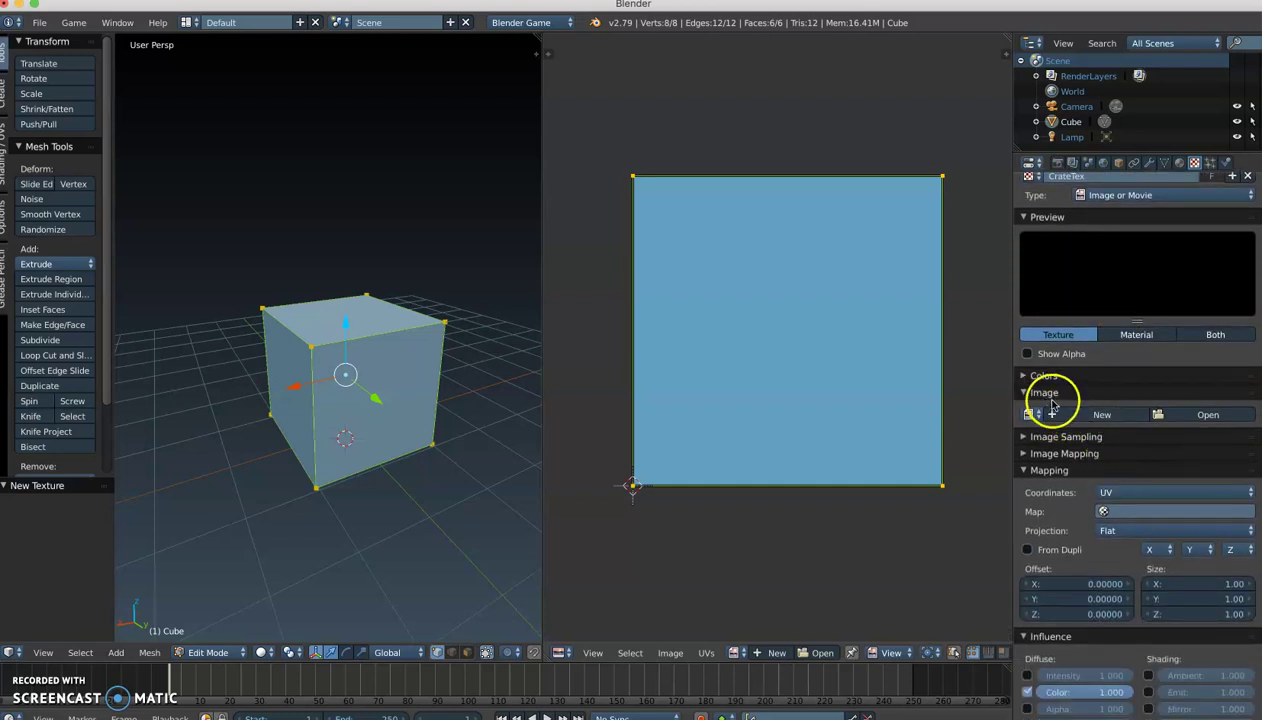
Load the 512 x 512 CrateTexture.jpg from the Desktop as CrateTex's image.
click(1203, 414)
click(42, 178)
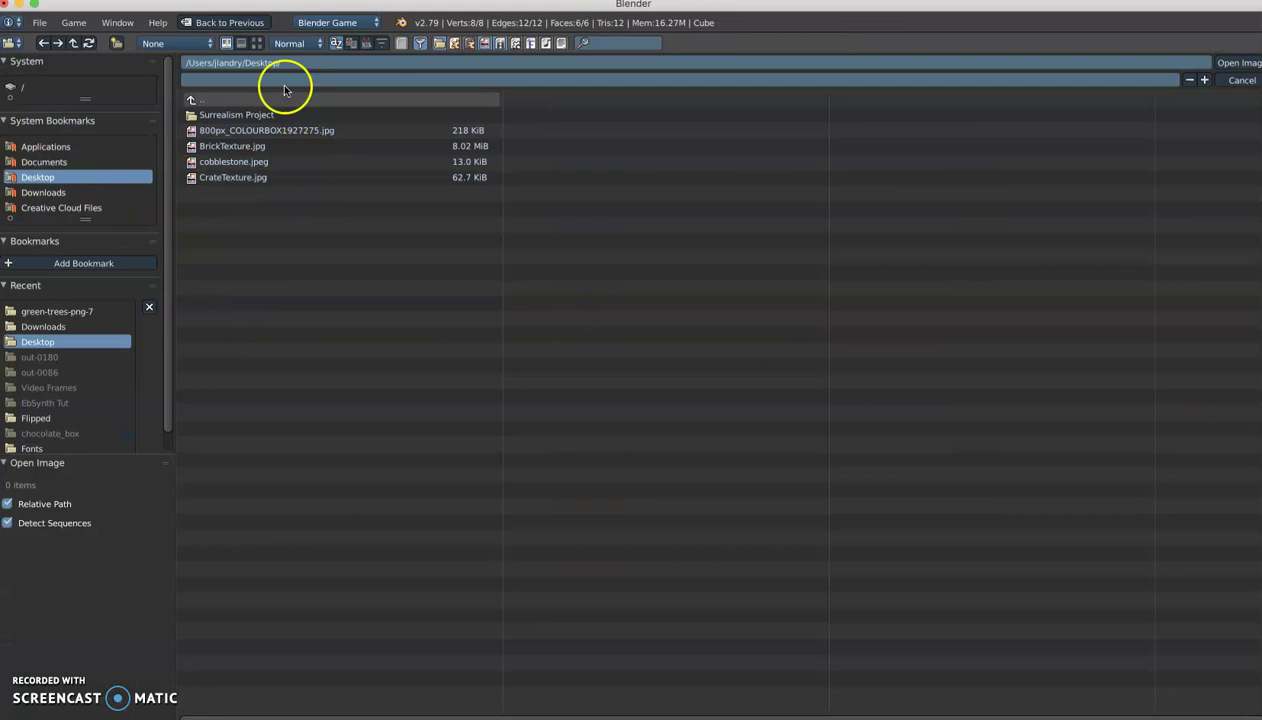
click(256, 44)
click(818, 145)
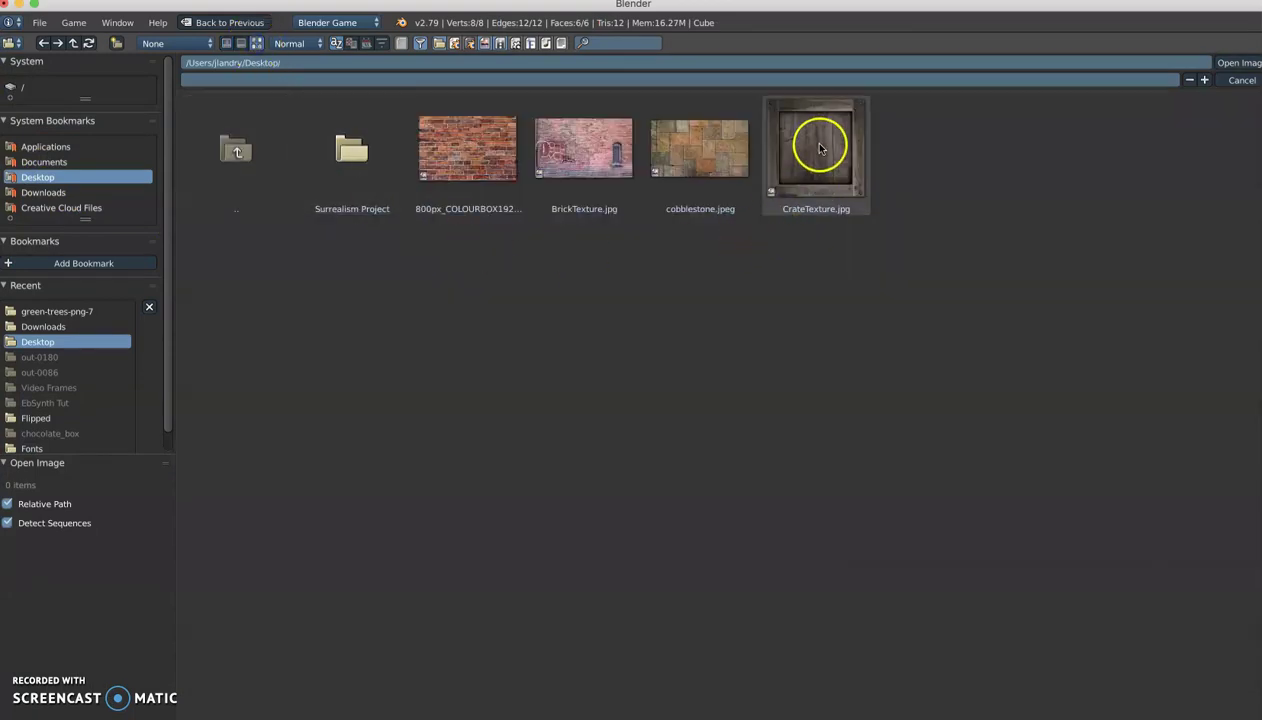
click(1222, 62)
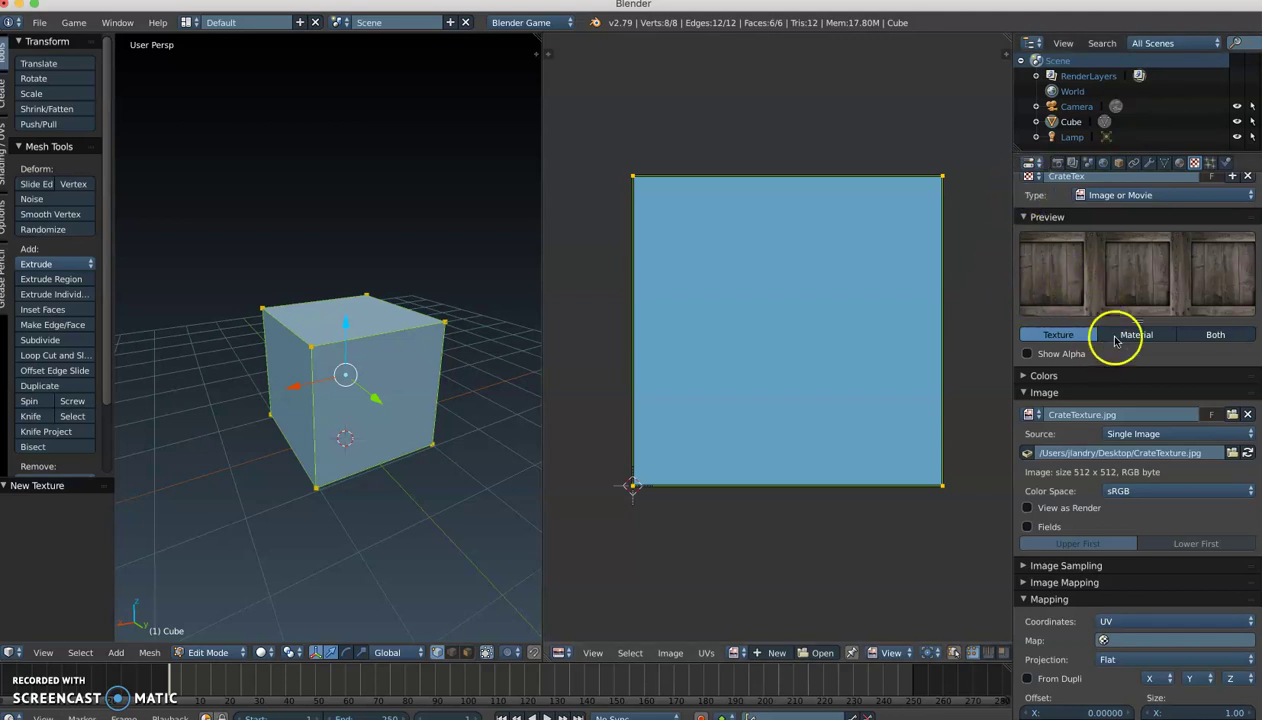
Scroll the texture properties down to the UV mapping and Color influence settings.
scroll(1125, 330, down, 2)
scroll(1125, 330, down, 6)
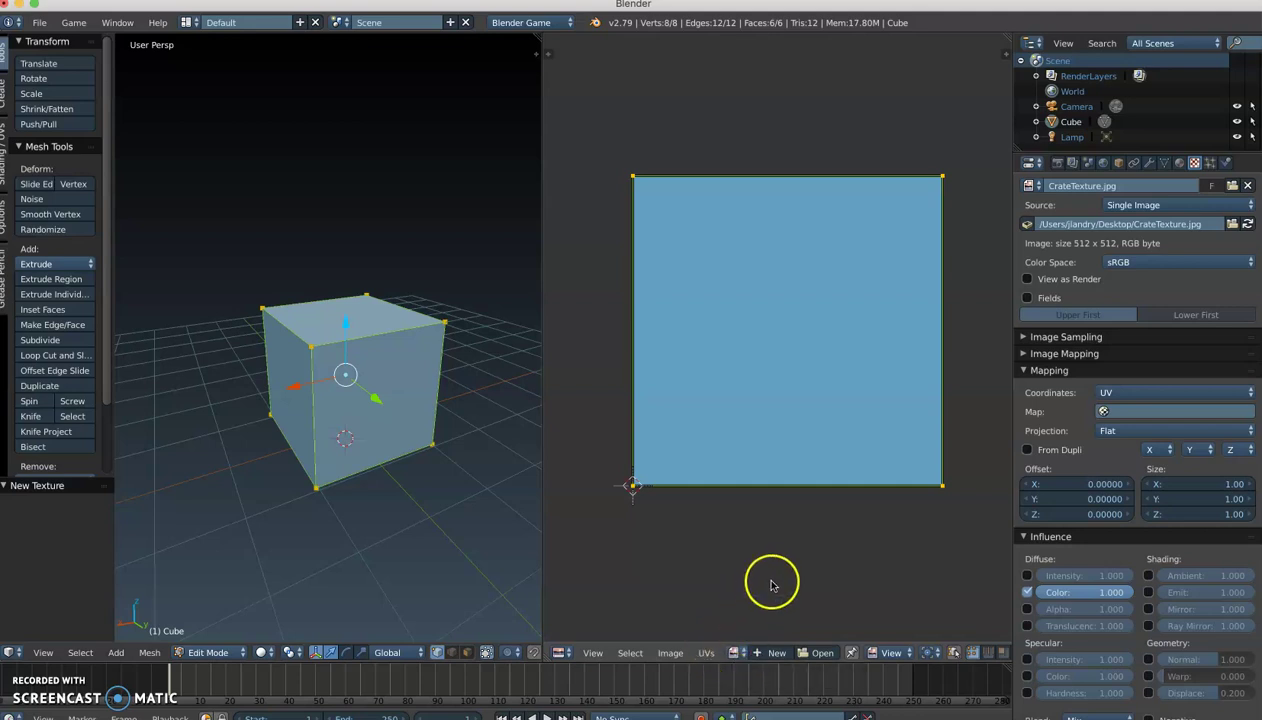
Show CrateTexture.jpg behind the cube's UV square and reselect the whole UV face.
click(735, 653)
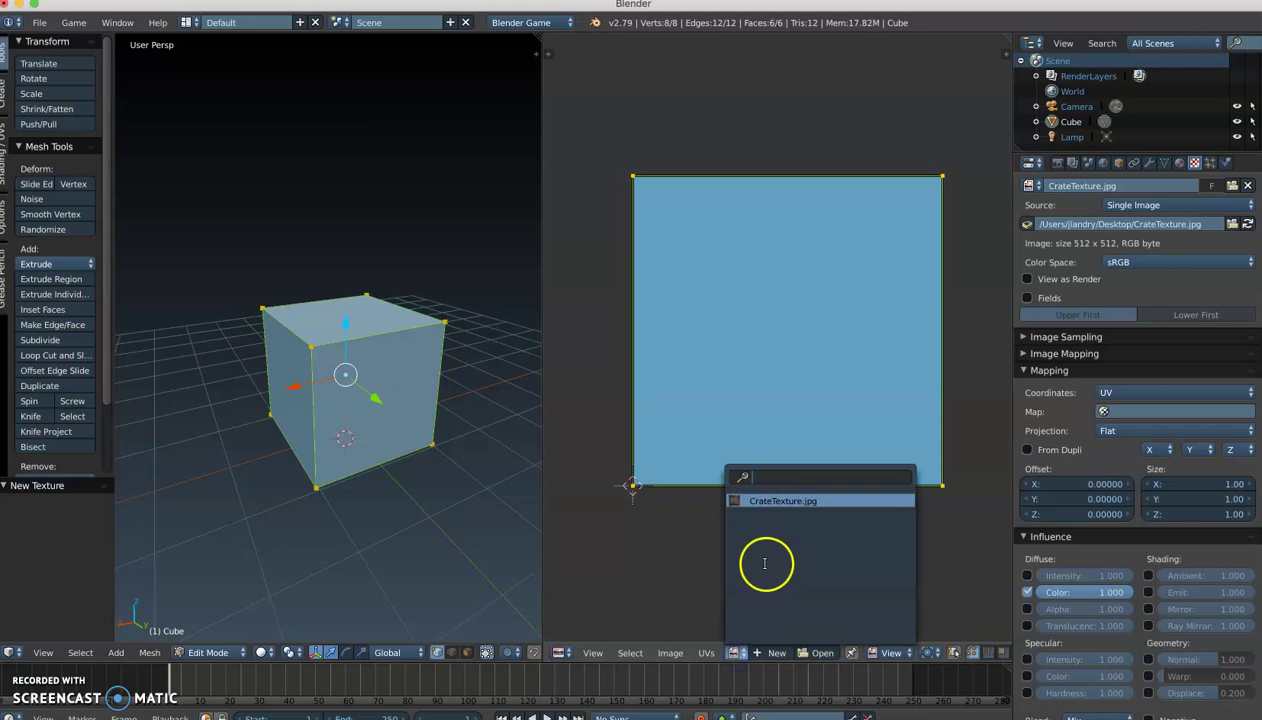
click(763, 501)
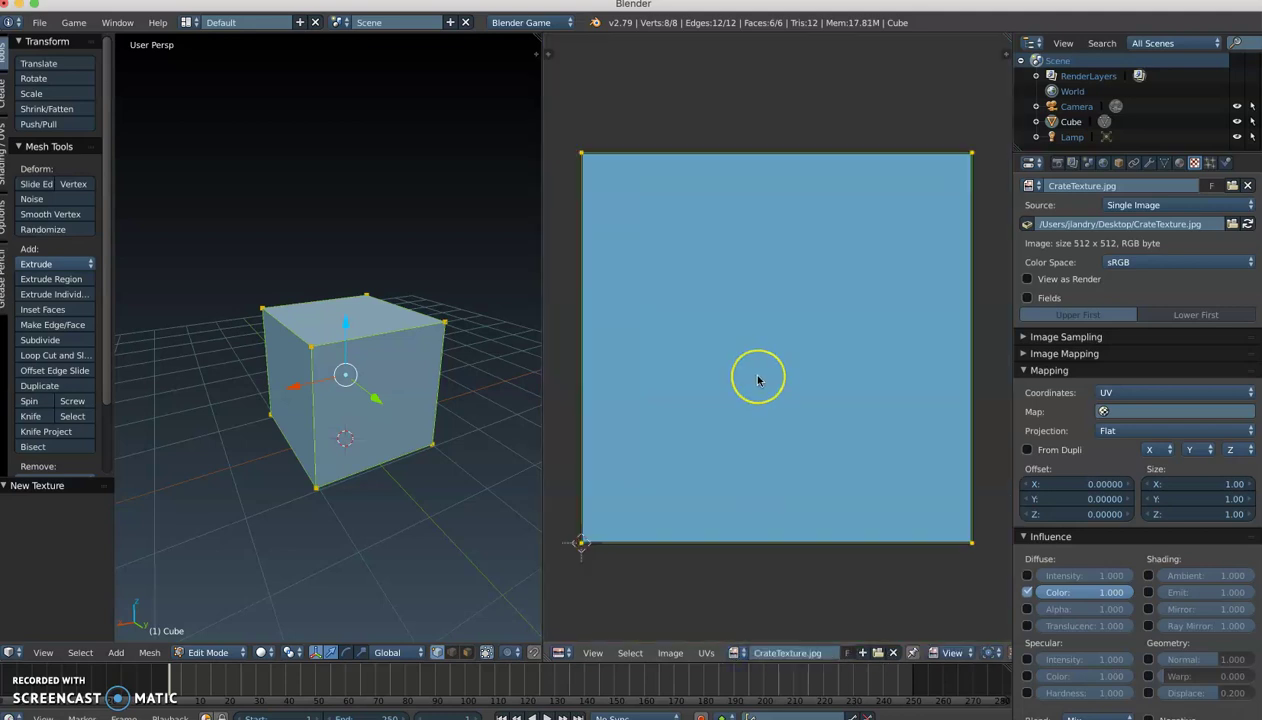
scroll(757, 380, up, 1)
mouse_move(765, 385)
mouse_down()
mouse_move(803, 332)
mouse_move(836, 332)
mouse_move(776, 336)
mouse_move(778, 348)
mouse_up()
key(a)
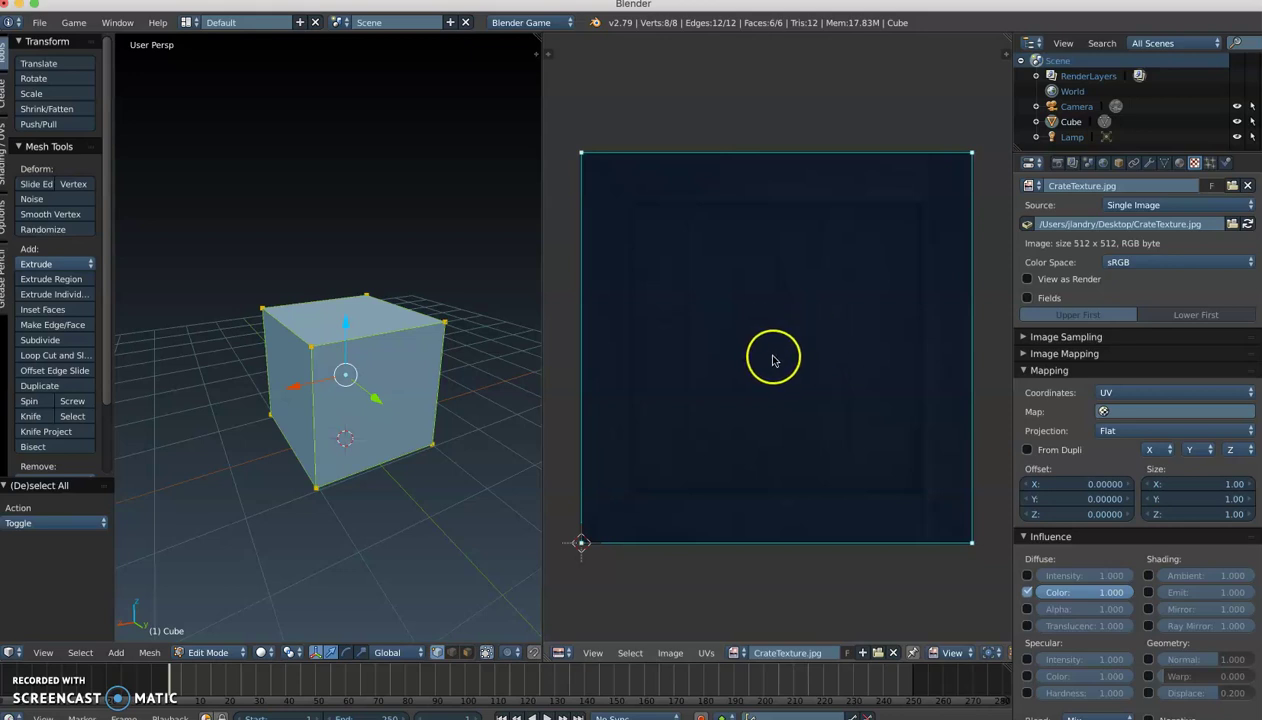
scroll(772, 359, up, 2)
scroll(772, 360, down, 1)
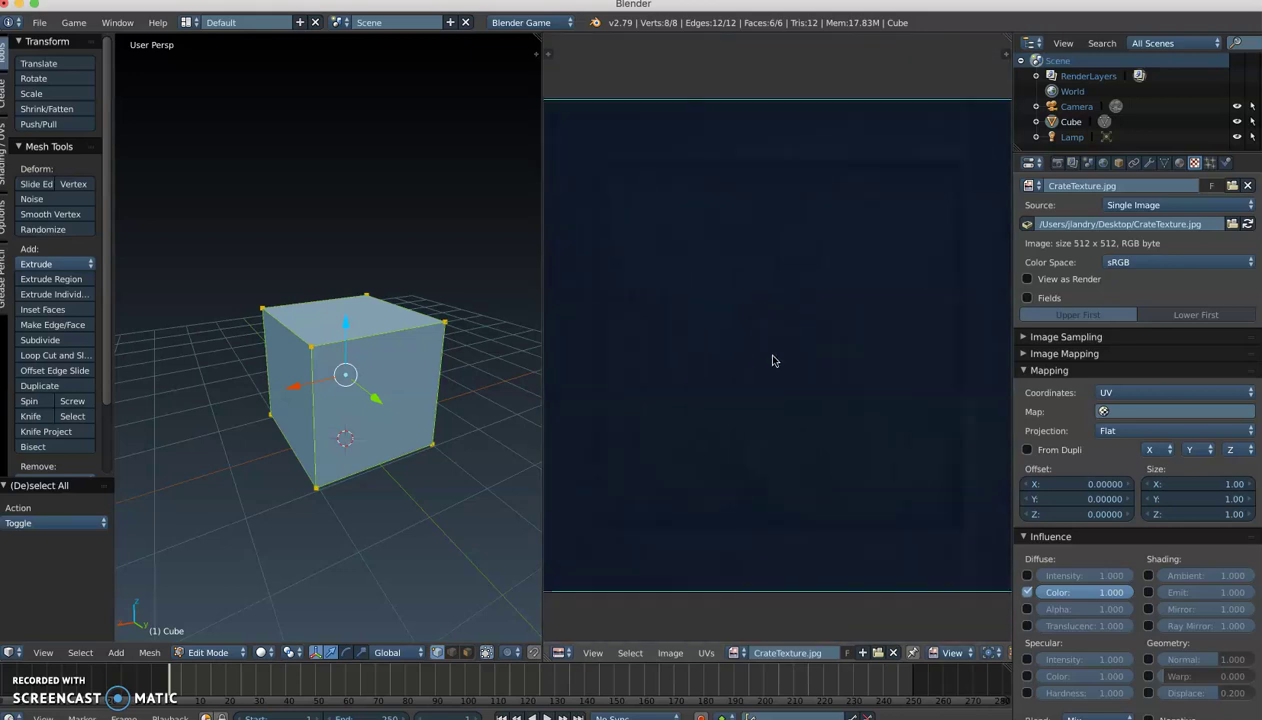
scroll(772, 360, down, 1)
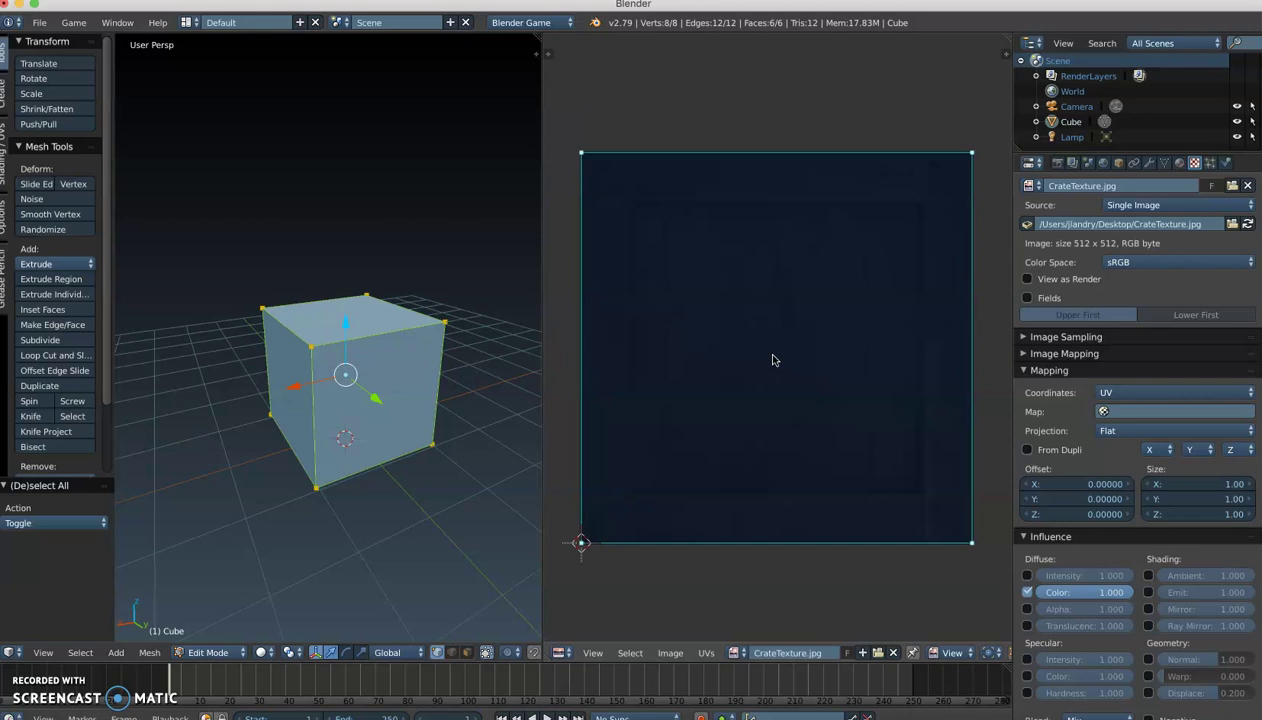
key(a)
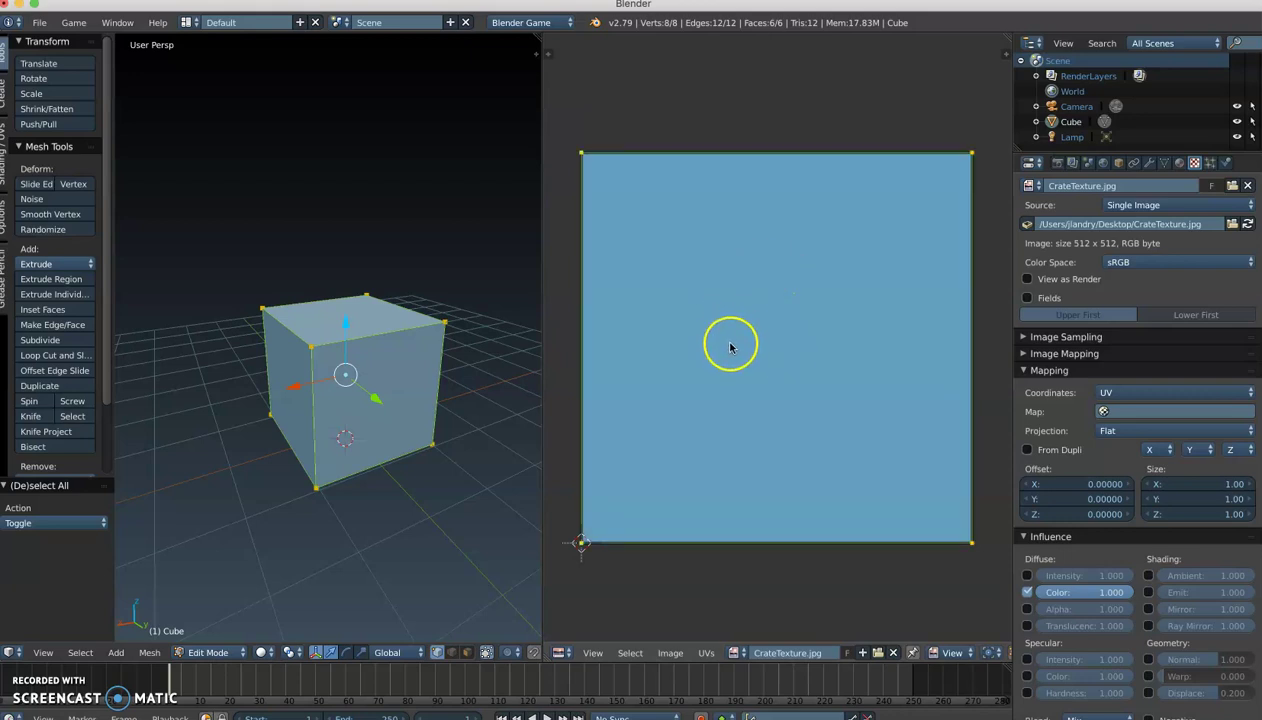
Switch the viewport to Material shading and return to Object Mode to view the textured crate.
right_click(416, 408)
mouse_move(416, 408)
middle_down()
mouse_move(380, 405)
mouse_move(429, 403)
mouse_move(392, 378)
middle_up()
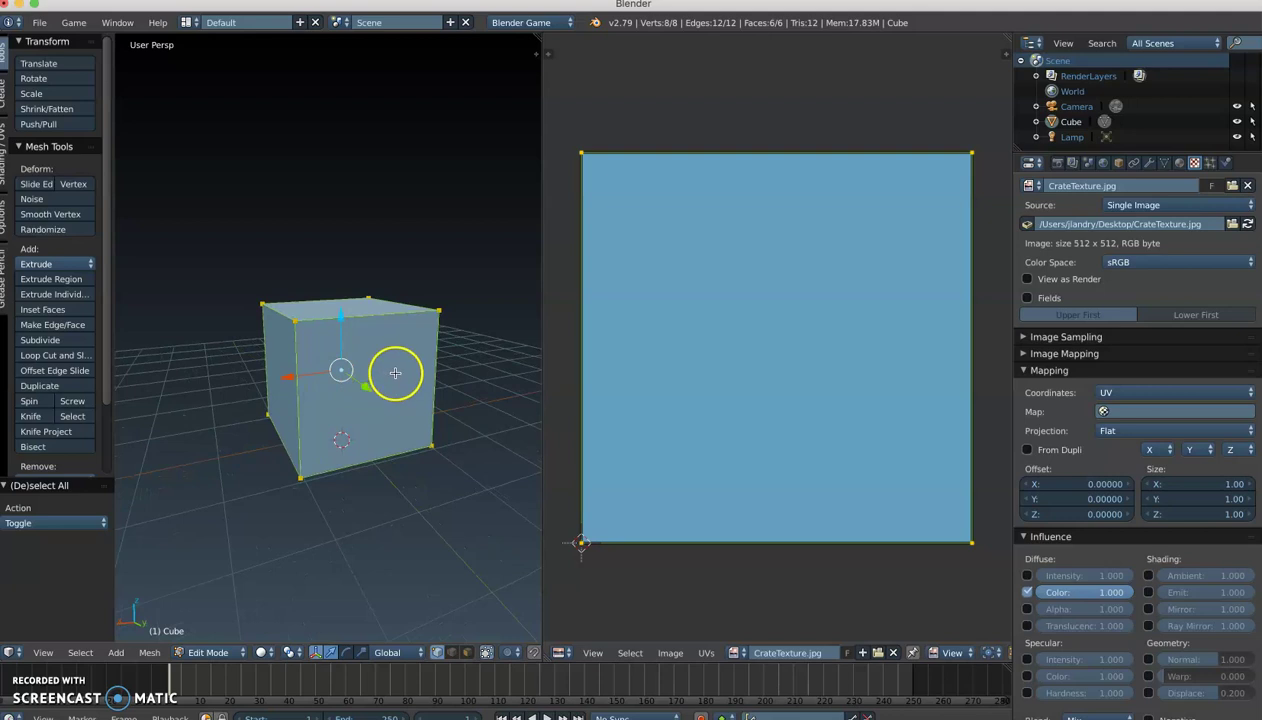
key(z)
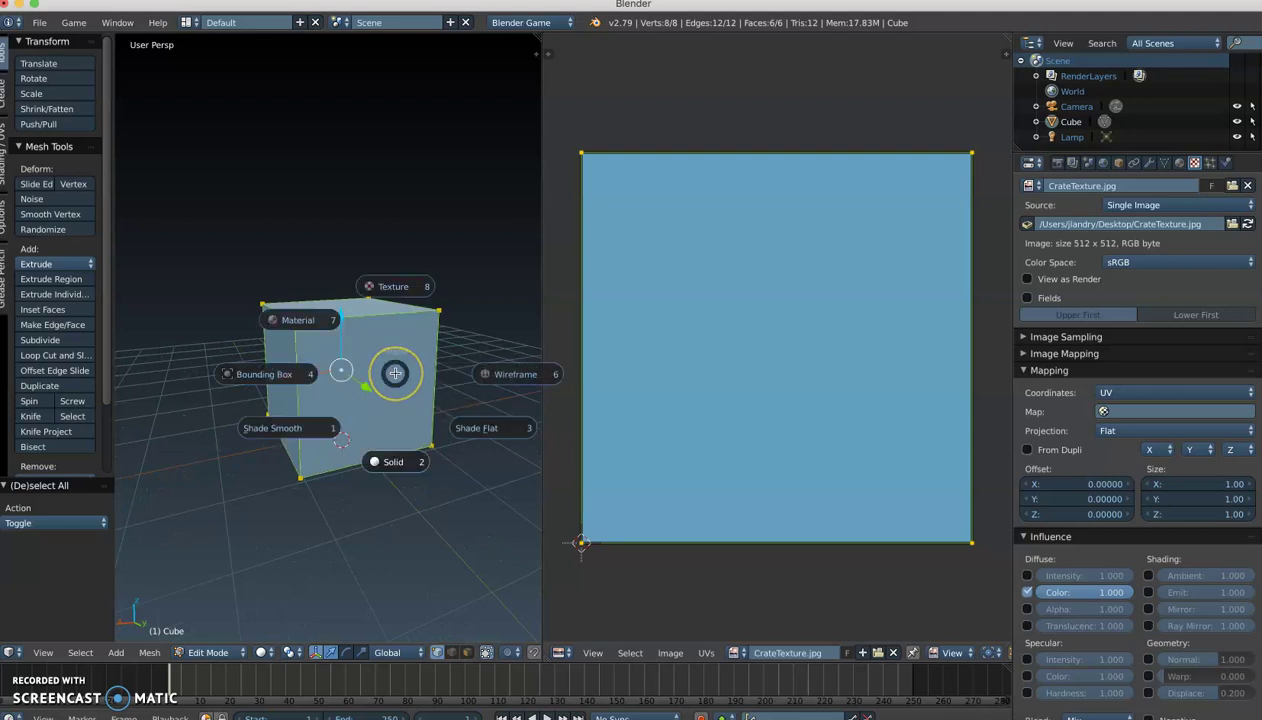
click(303, 317)
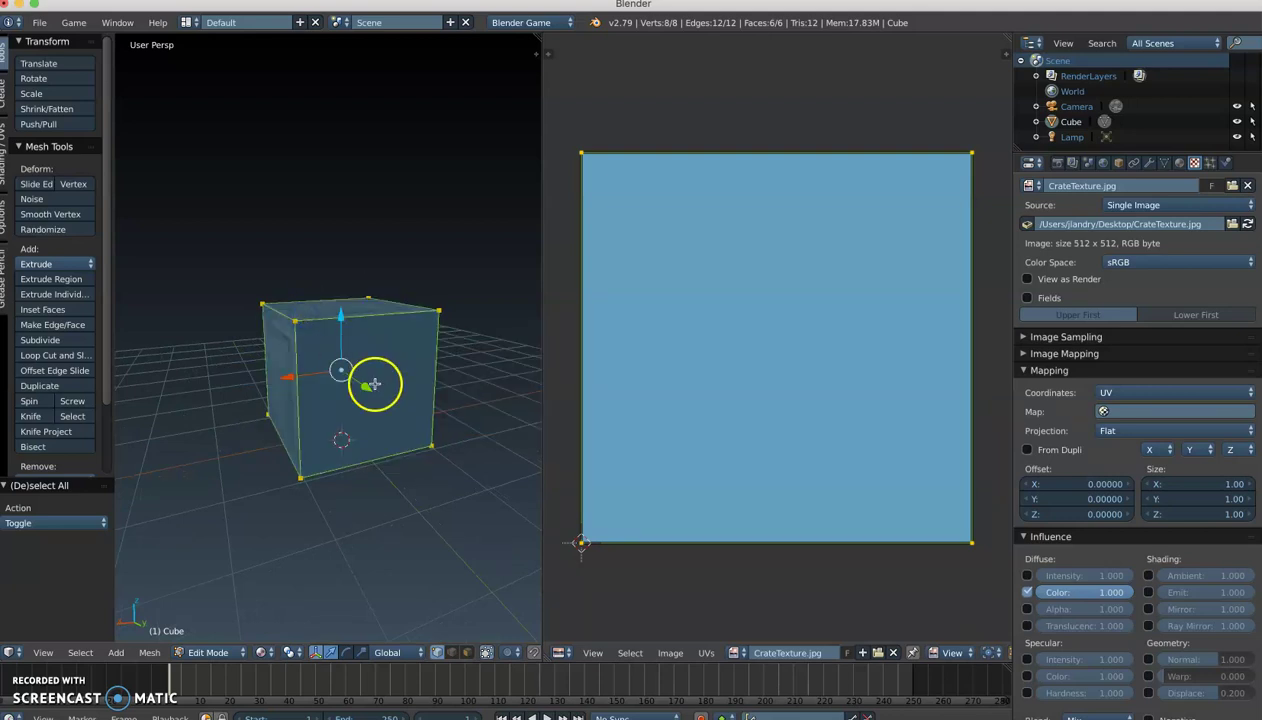
middle_drag(375, 385, 387, 399)
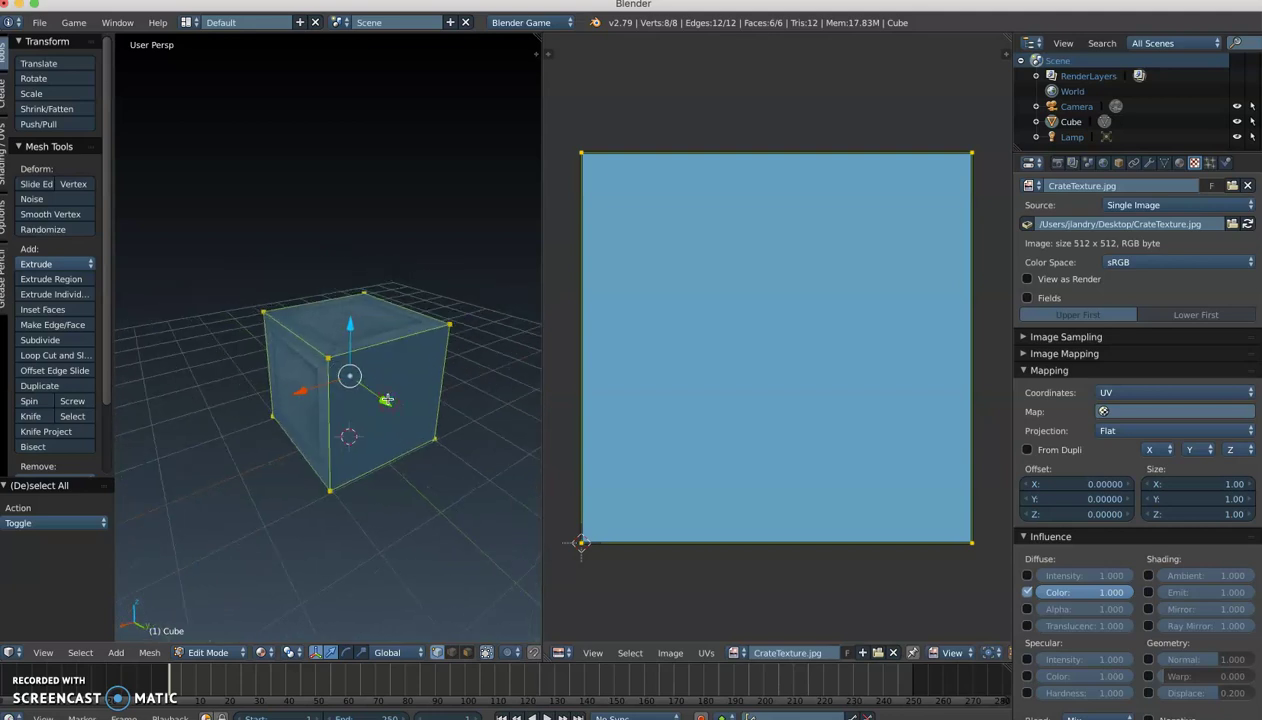
key(Tab)
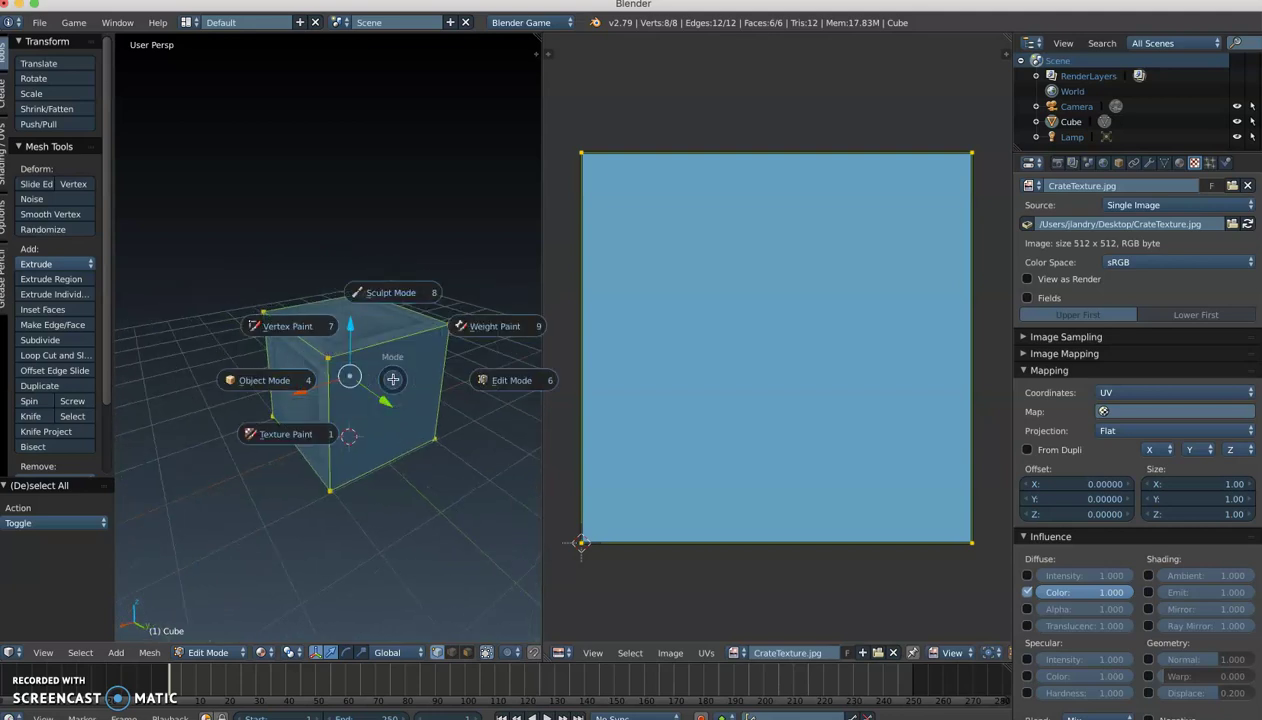
click(279, 385)
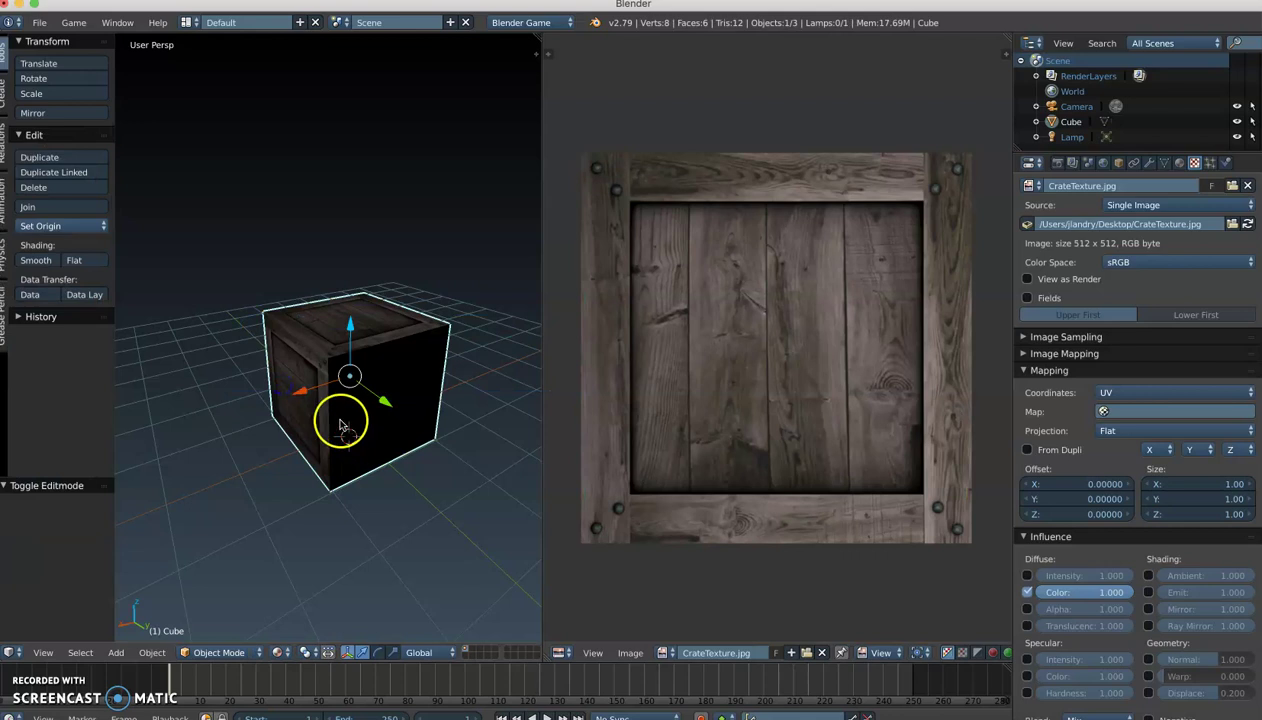
mouse_move(332, 422)
middle_down()
mouse_move(473, 422)
mouse_move(349, 423)
middle_up()
scroll(347, 425, down, 3)
scroll(375, 430, up, 6)
middle_drag(375, 437, 394, 408)
scroll(394, 408, down, 4)
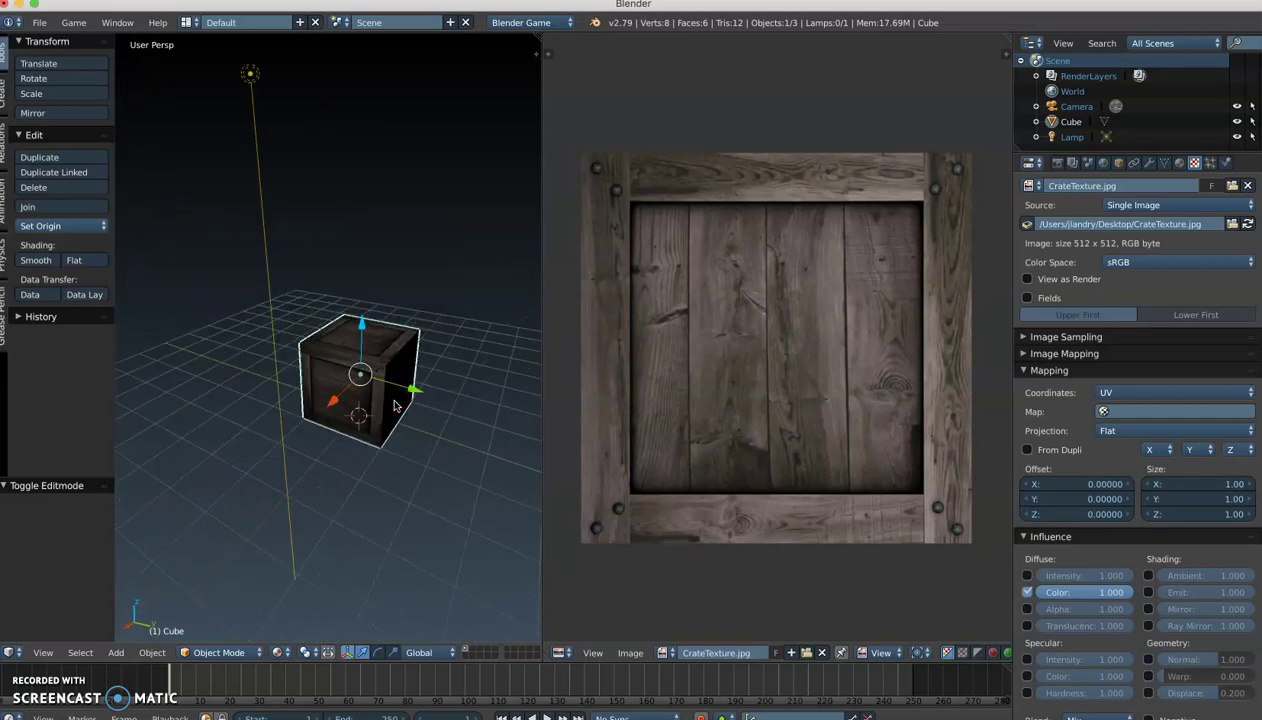
Move the lamp down beside the crate, shifting it -3.463 units along X.
right_click(251, 74)
drag(249, 52, 310, 350)
drag(408, 344, 470, 350)
middle_drag(470, 350, 436, 360)
drag(436, 360, 276, 389)
middle_drag(276, 389, 330, 386)
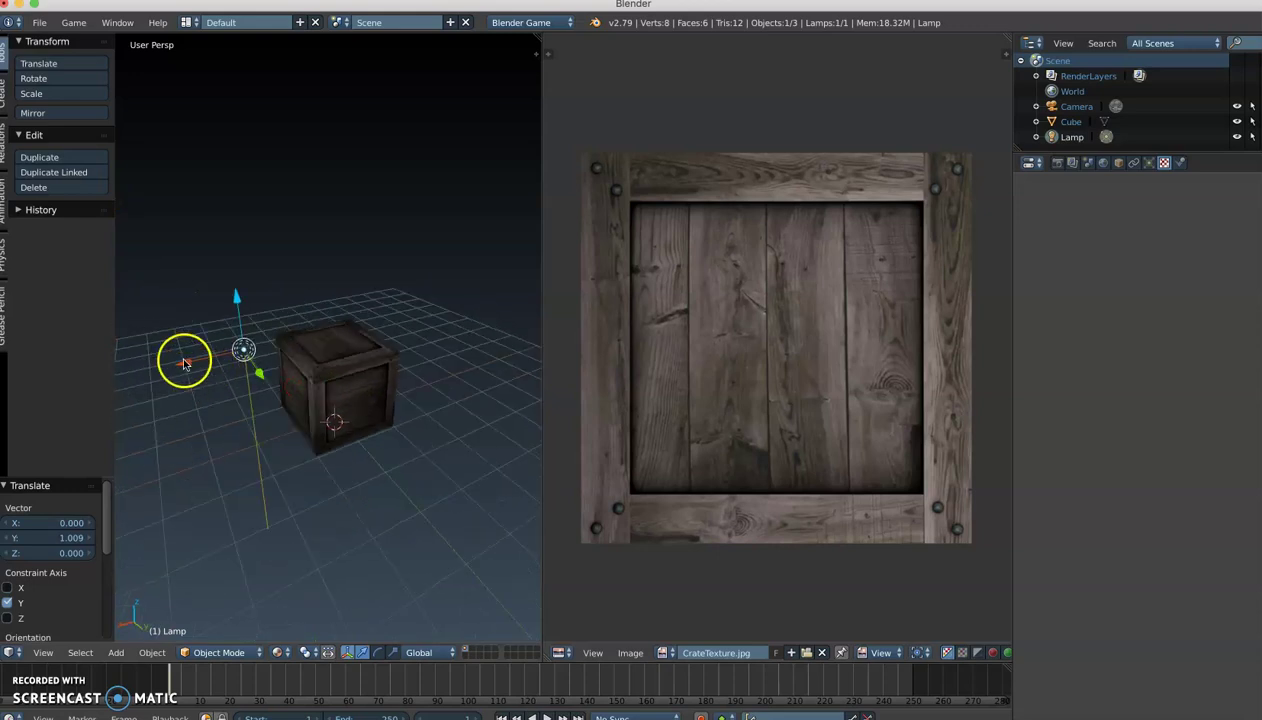
middle_drag(186, 361, 324, 352)
drag(324, 352, 420, 368)
middle_drag(420, 368, 386, 370)
click(432, 308)
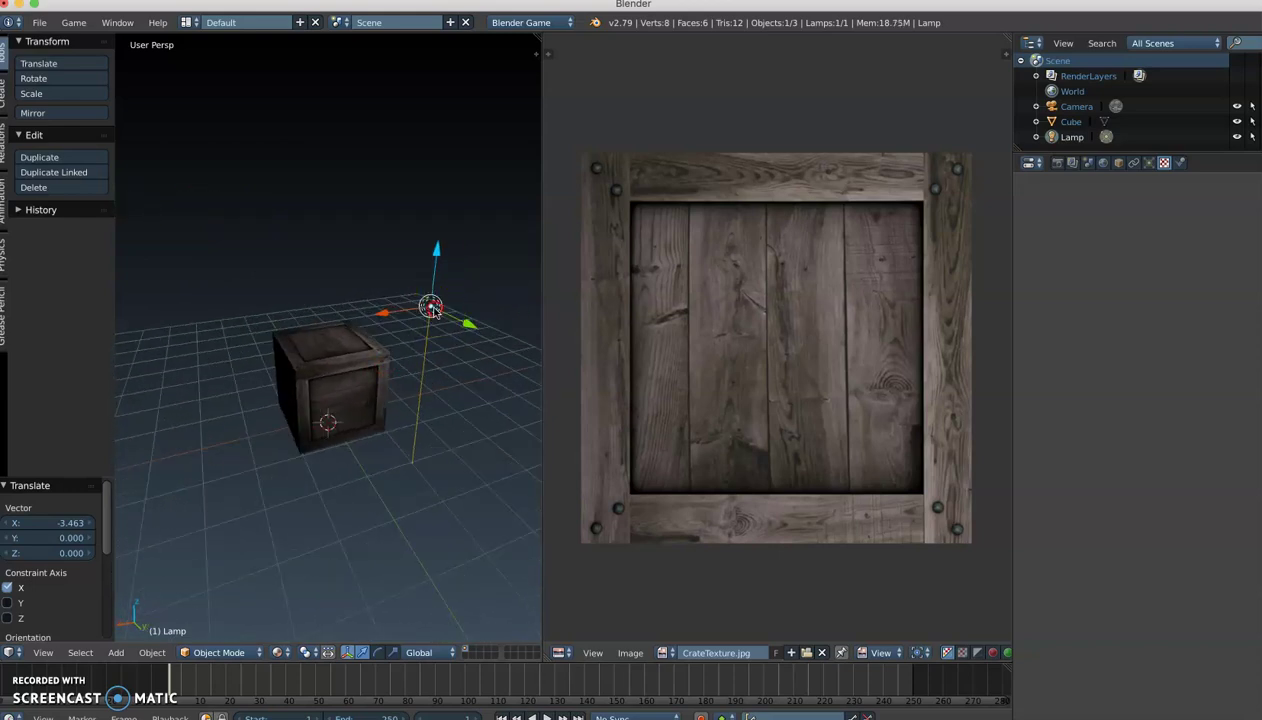
click(367, 357)
Switch the lamp type from Point to Hemi in the Lamp data settings, briefly trying Spot.
click(1149, 162)
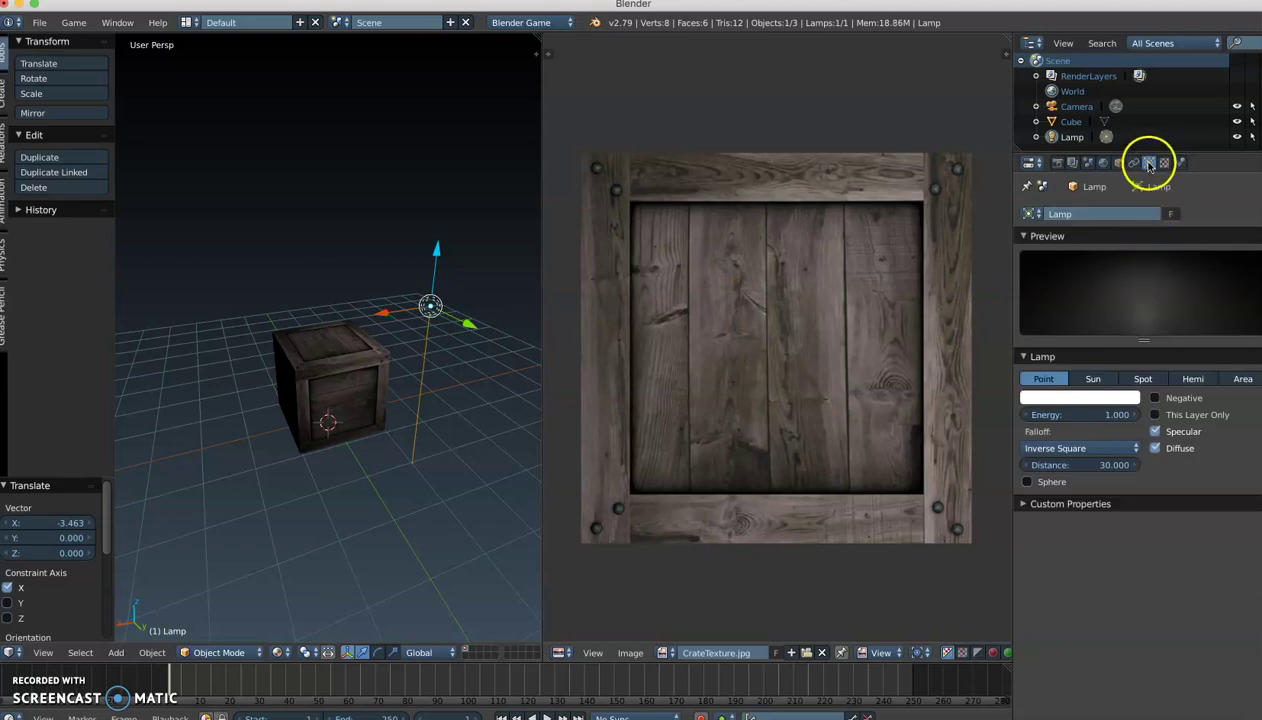
click(1190, 379)
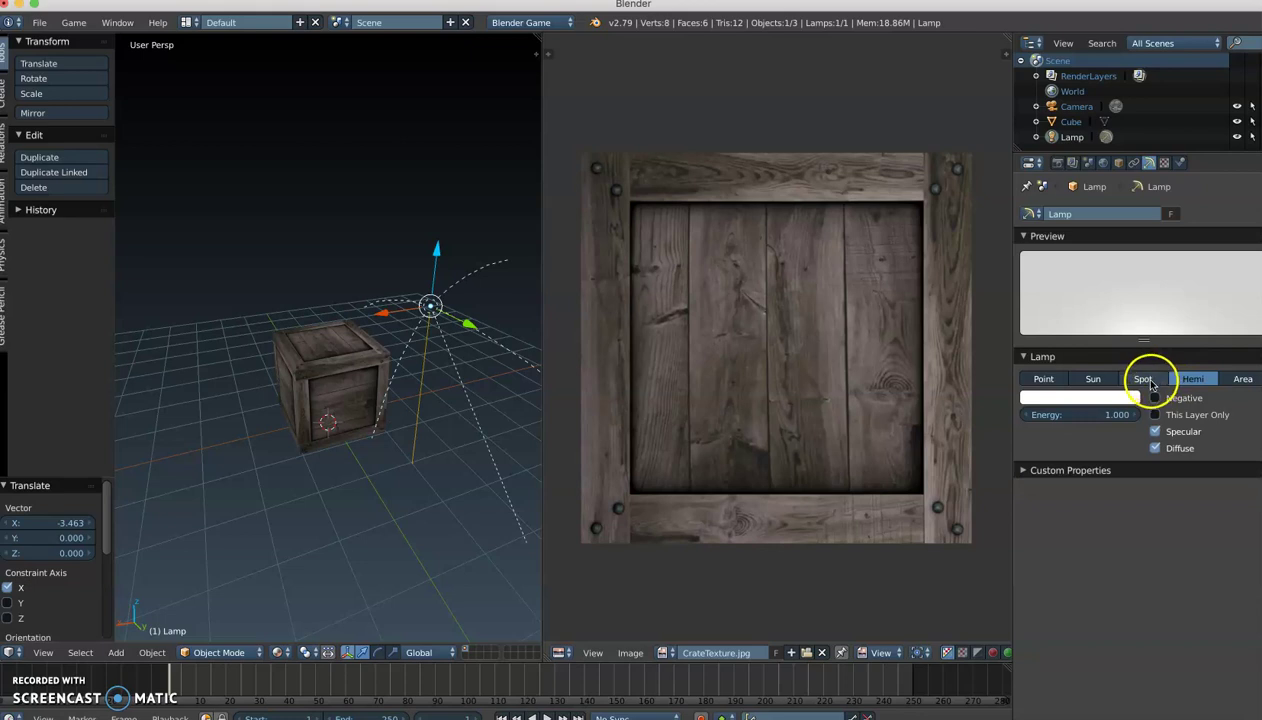
click(1135, 379)
click(1196, 380)
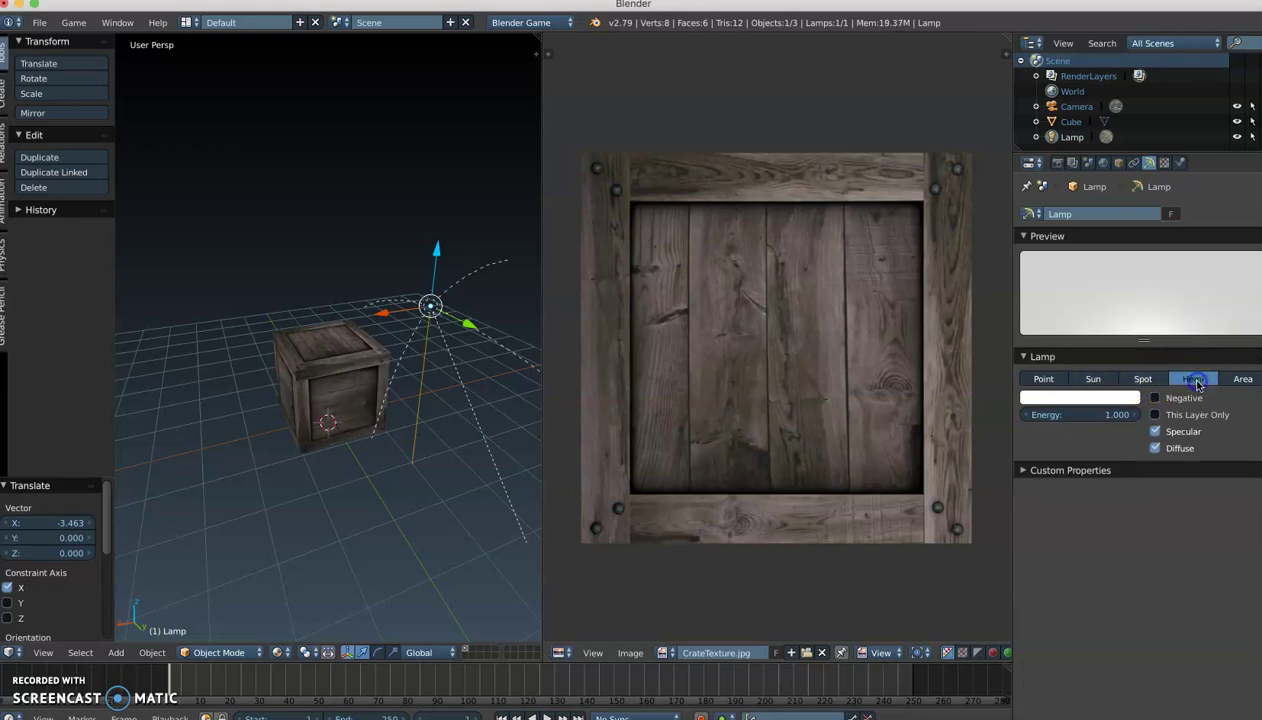
Select the crate cube, frame it closer, and run the game engine to preview it.
right_click(344, 376)
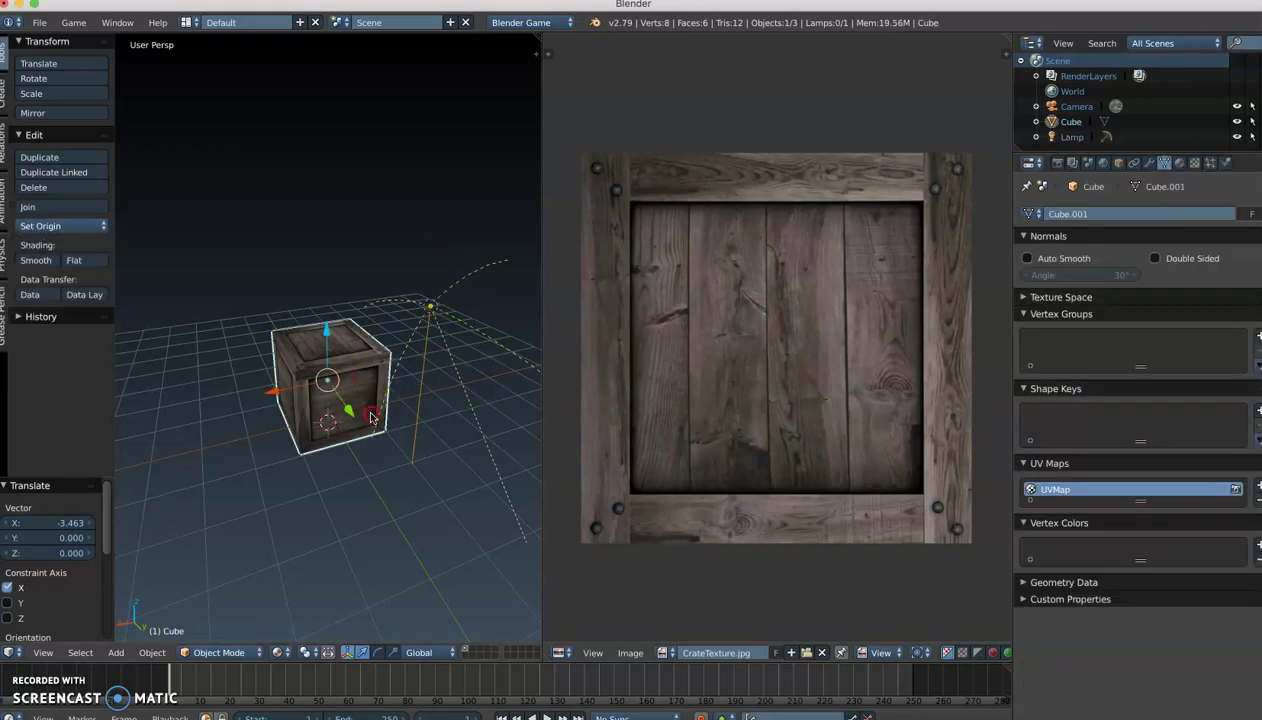
middle_drag(392, 422, 396, 387)
scroll(389, 412, up, 3)
key(p)
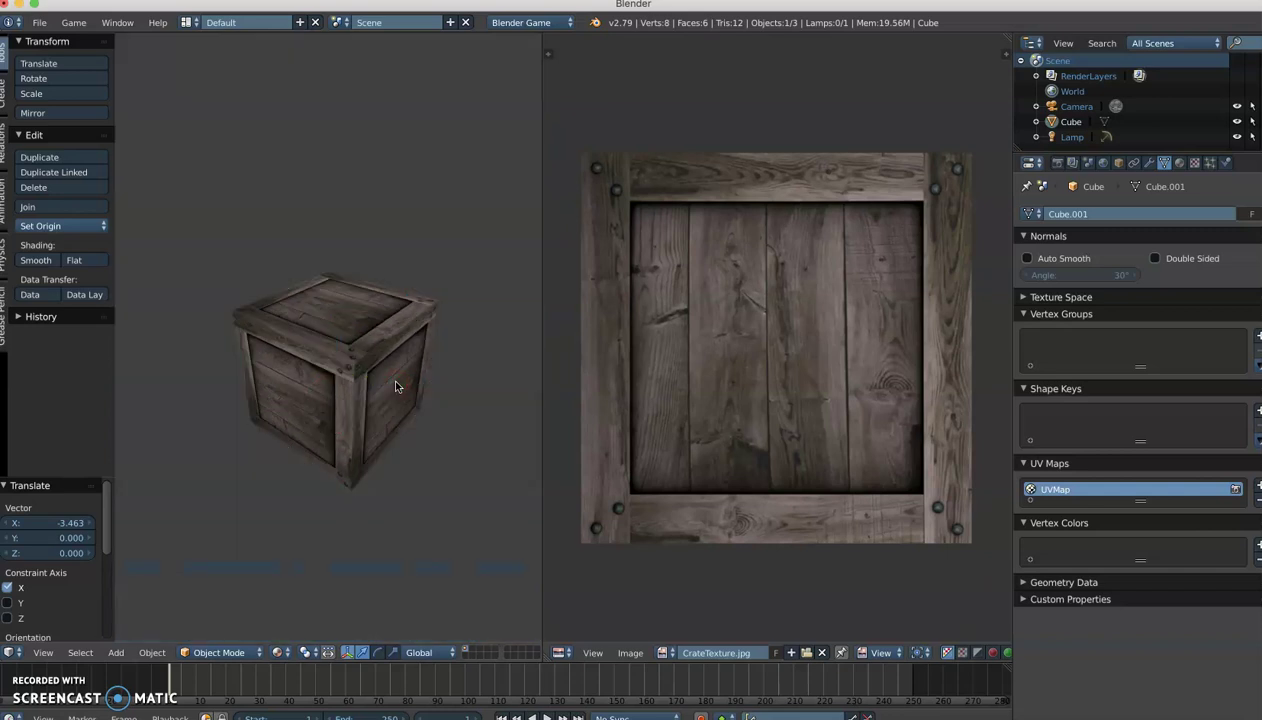